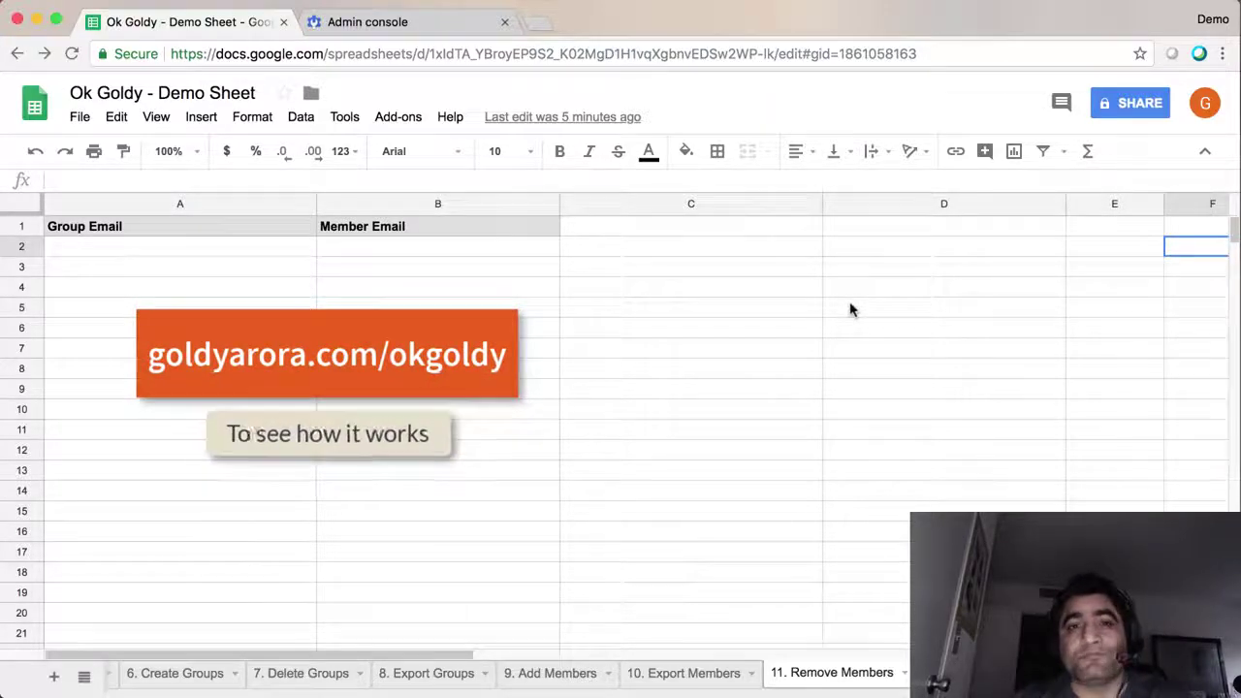
# Check the Remove Members headers and the add-ons list without running anything, ending on cell A2
pyautogui.click(707, 246)
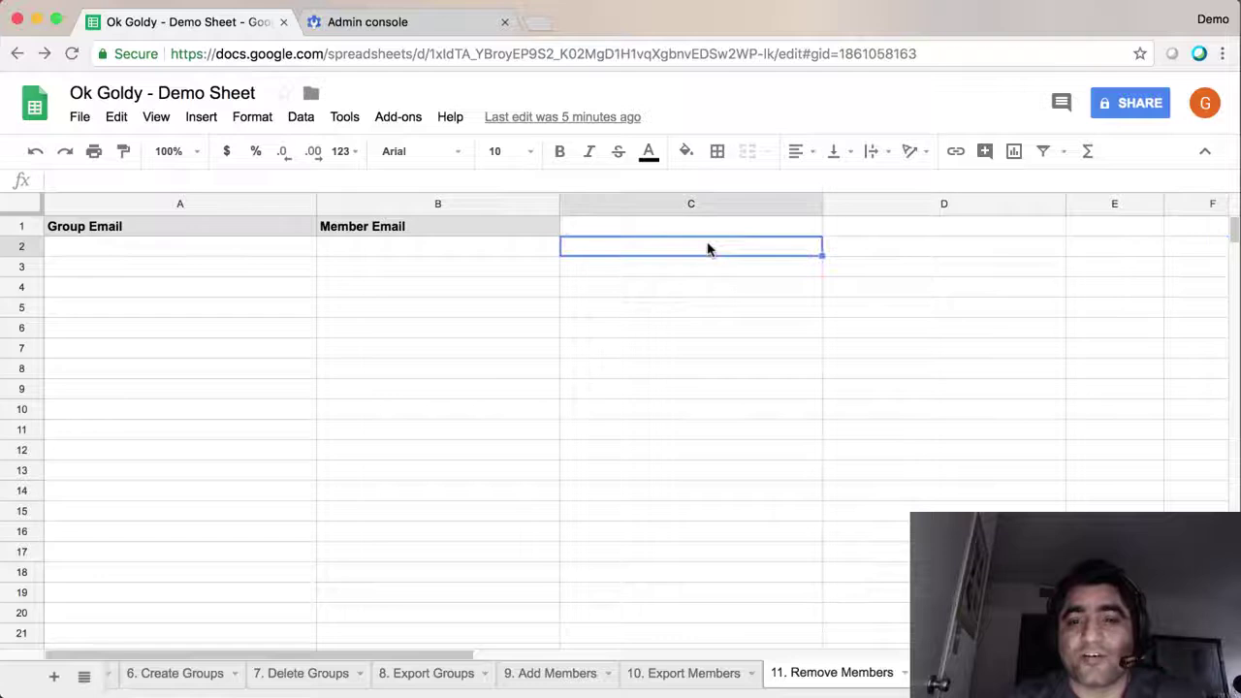
pyautogui.press('Left')
pyautogui.press('Left')
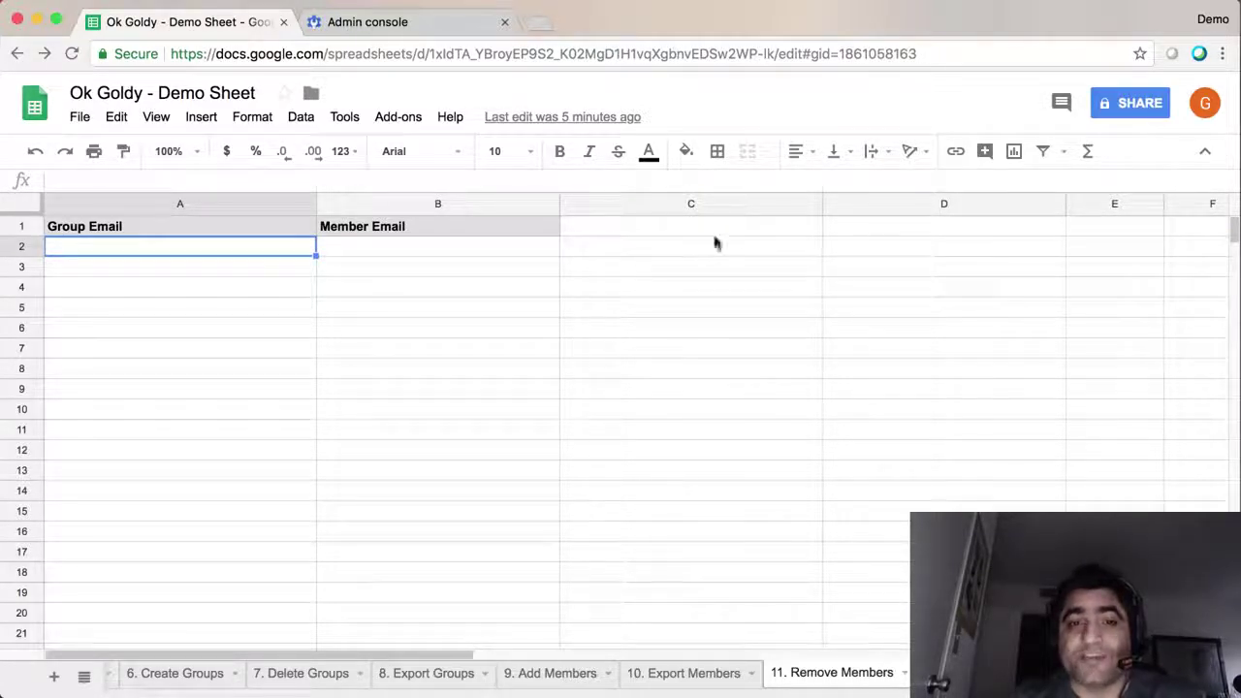
pyautogui.click(380, 120)
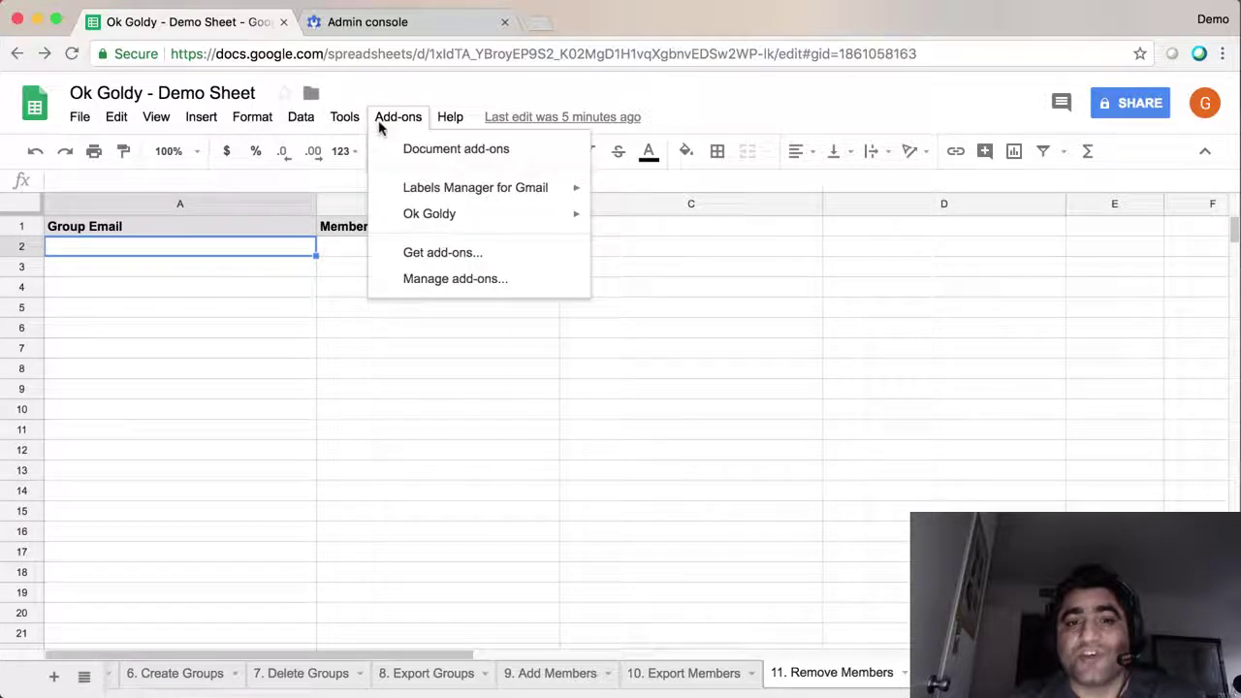
pyautogui.moveTo(430, 213)
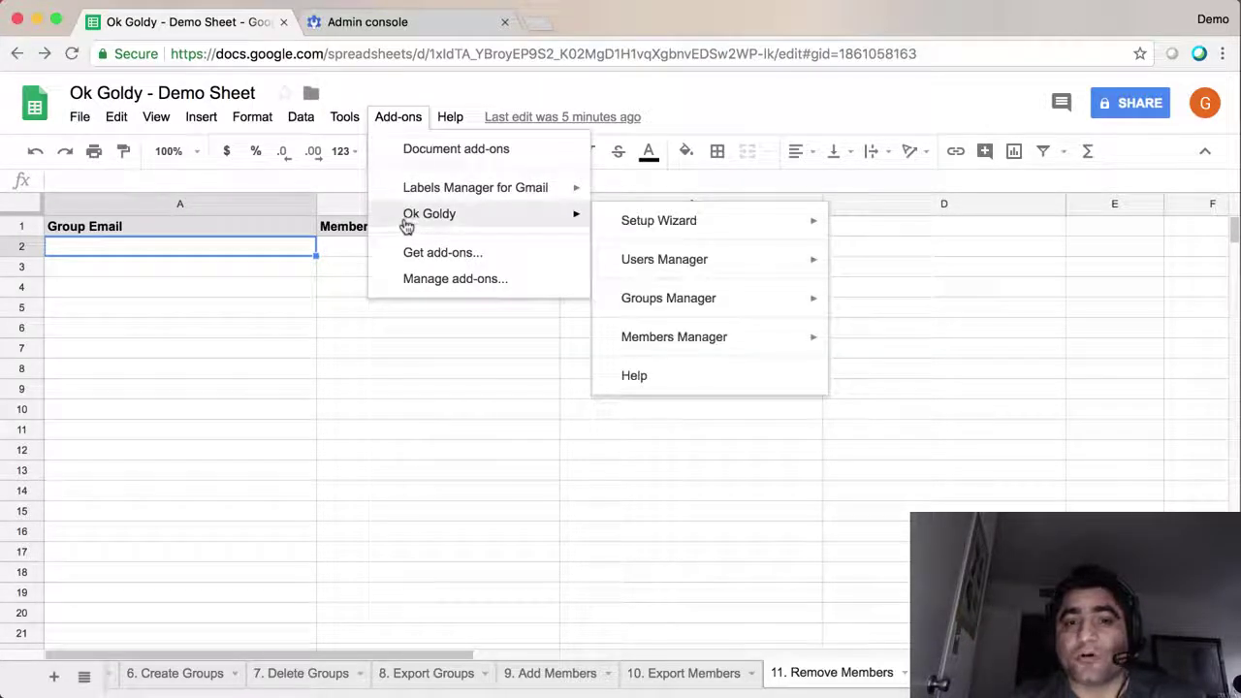
pyautogui.click(659, 572)
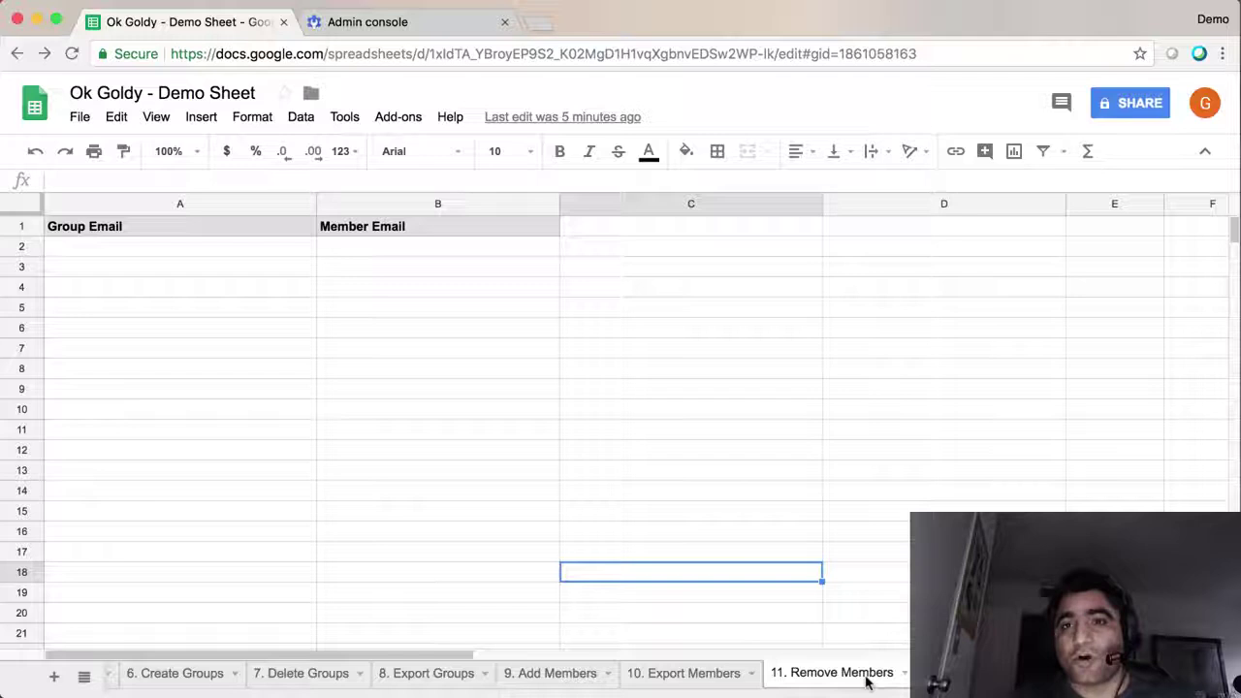
pyautogui.click(533, 252)
pyautogui.press('Left')
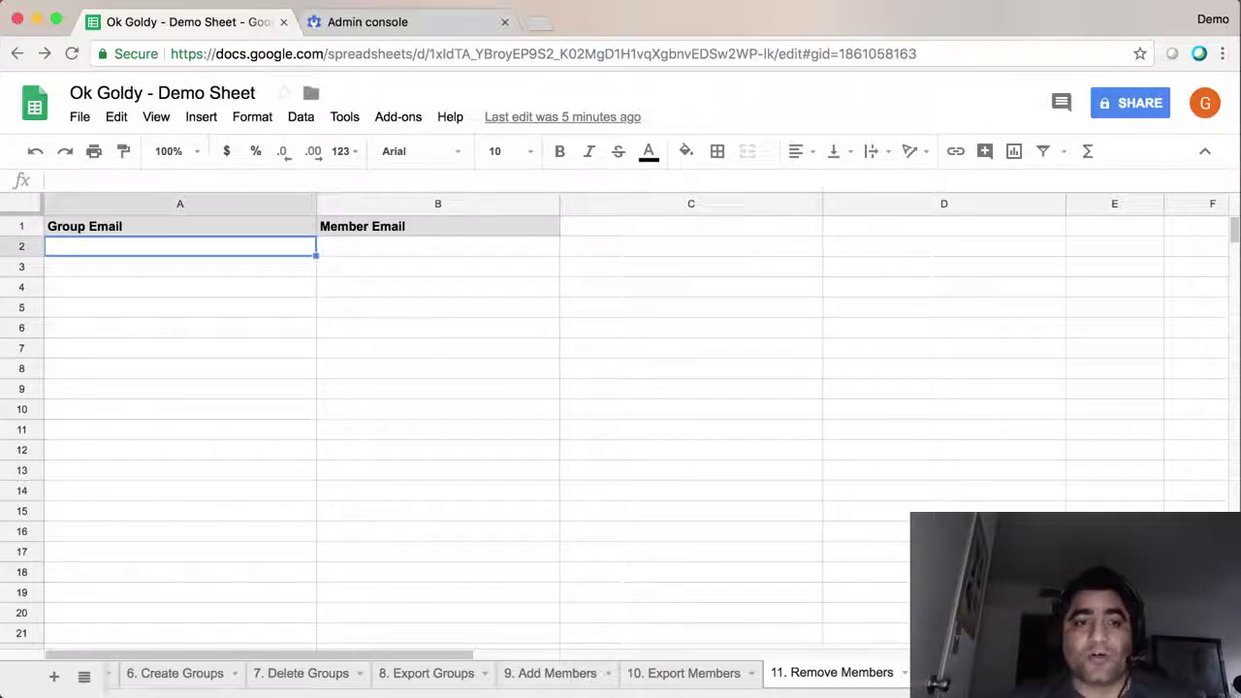
pyautogui.press('Right')
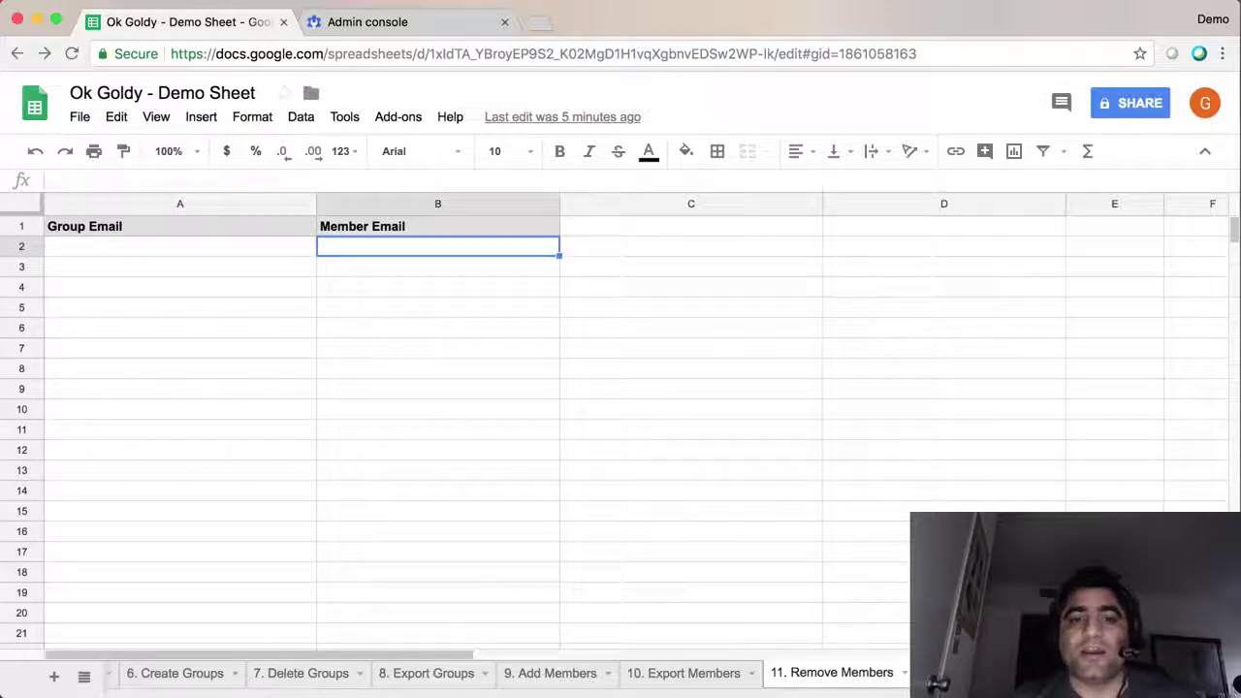
pyautogui.press('Left')
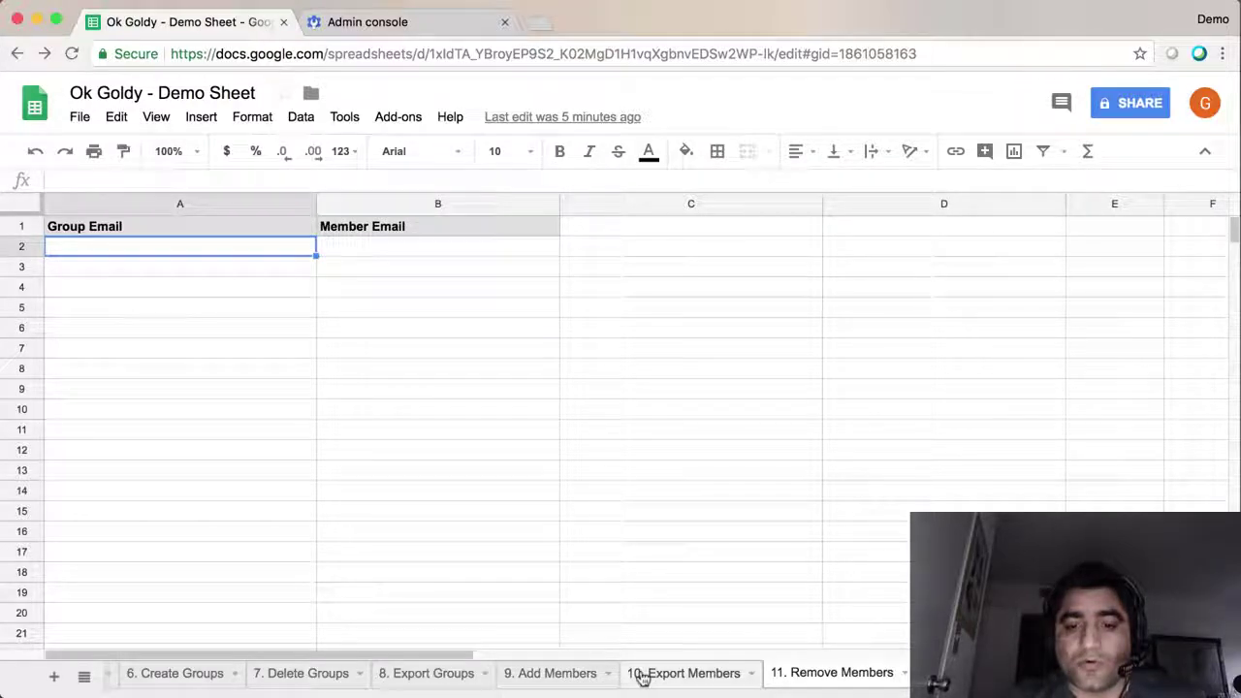
# Copy the group email from A2 of 10. Export Members into A2 of 11. Remove Members
pyautogui.click(642, 676)
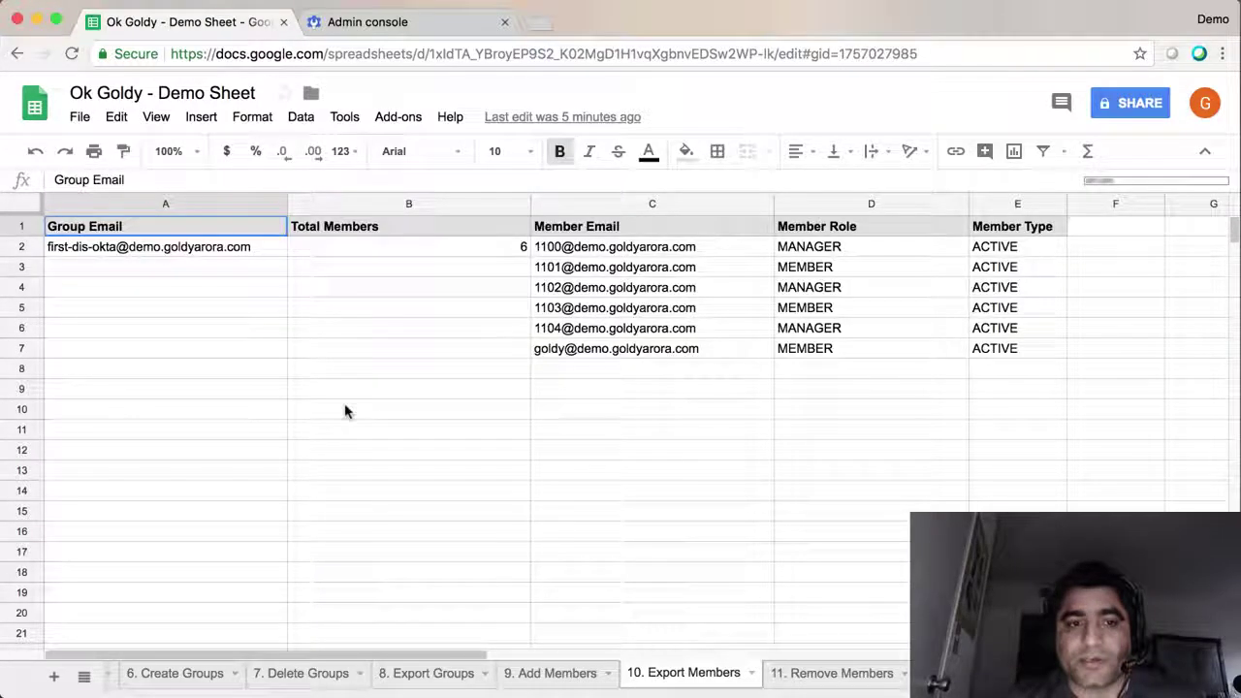
pyautogui.press('Down')
pyautogui.hotkey('ctrl', 'c')
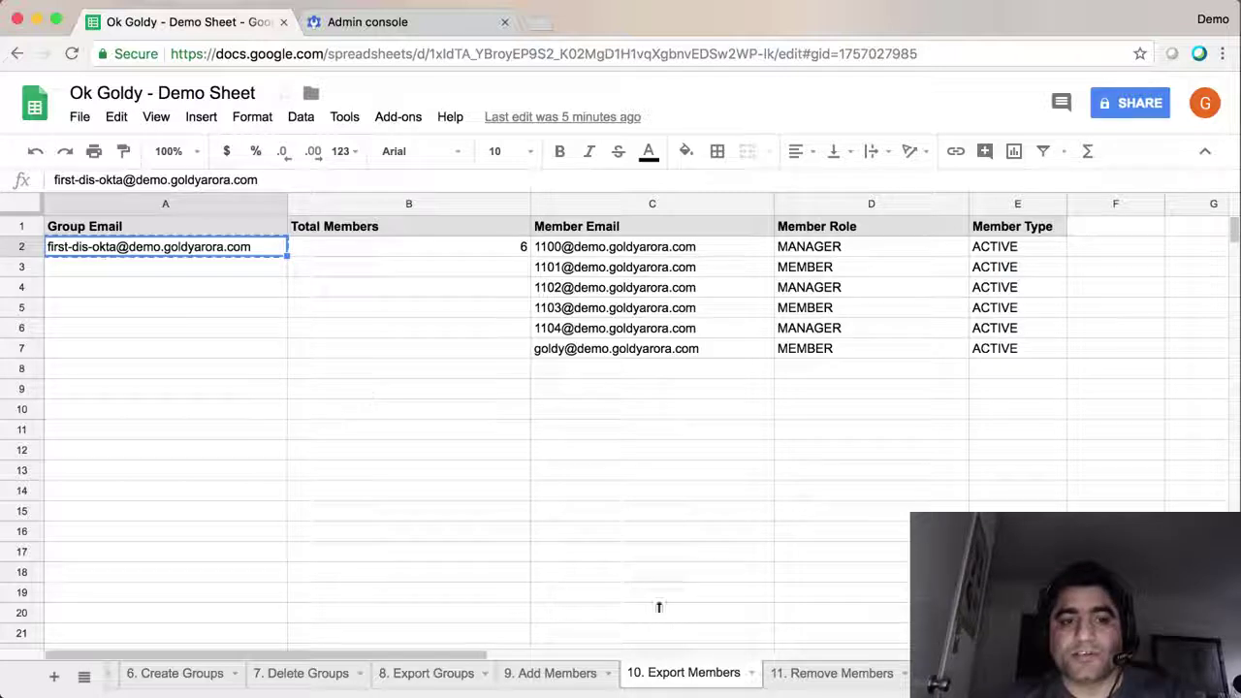
pyautogui.click(815, 676)
pyautogui.hotkey('ctrl', 'v')
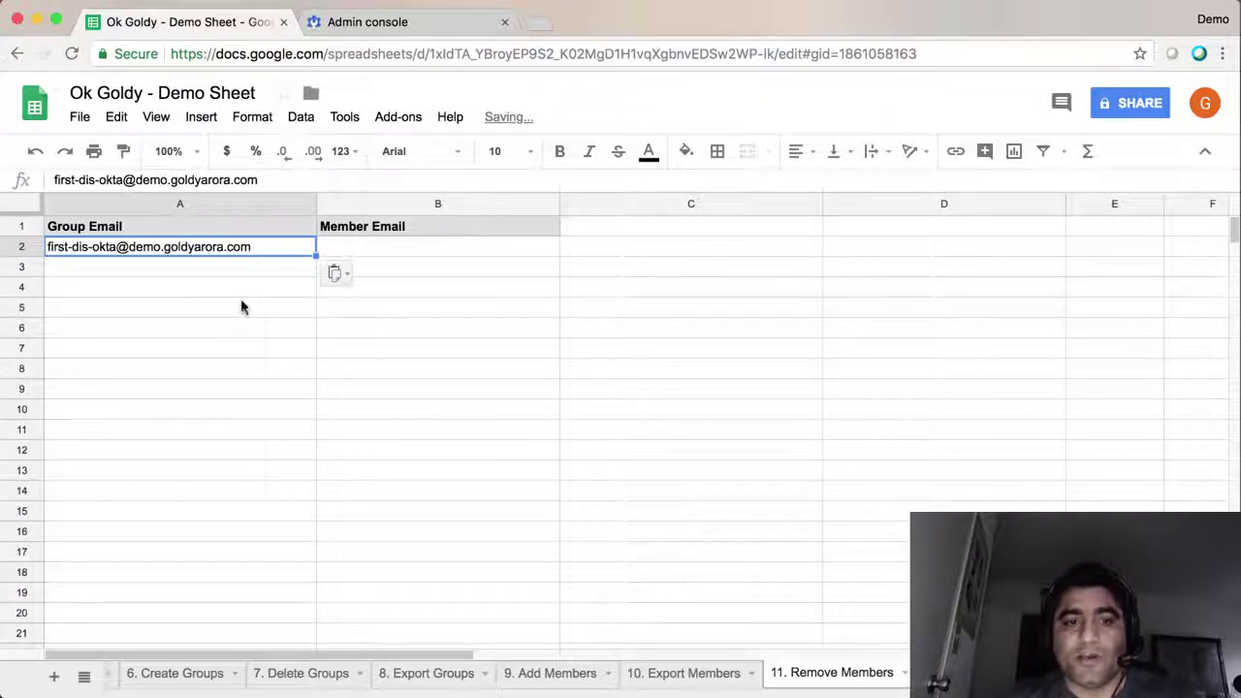
# Copy the five member emails C2:C6 from 10. Export Members into B2 of 11. Remove Members
pyautogui.click(655, 672)
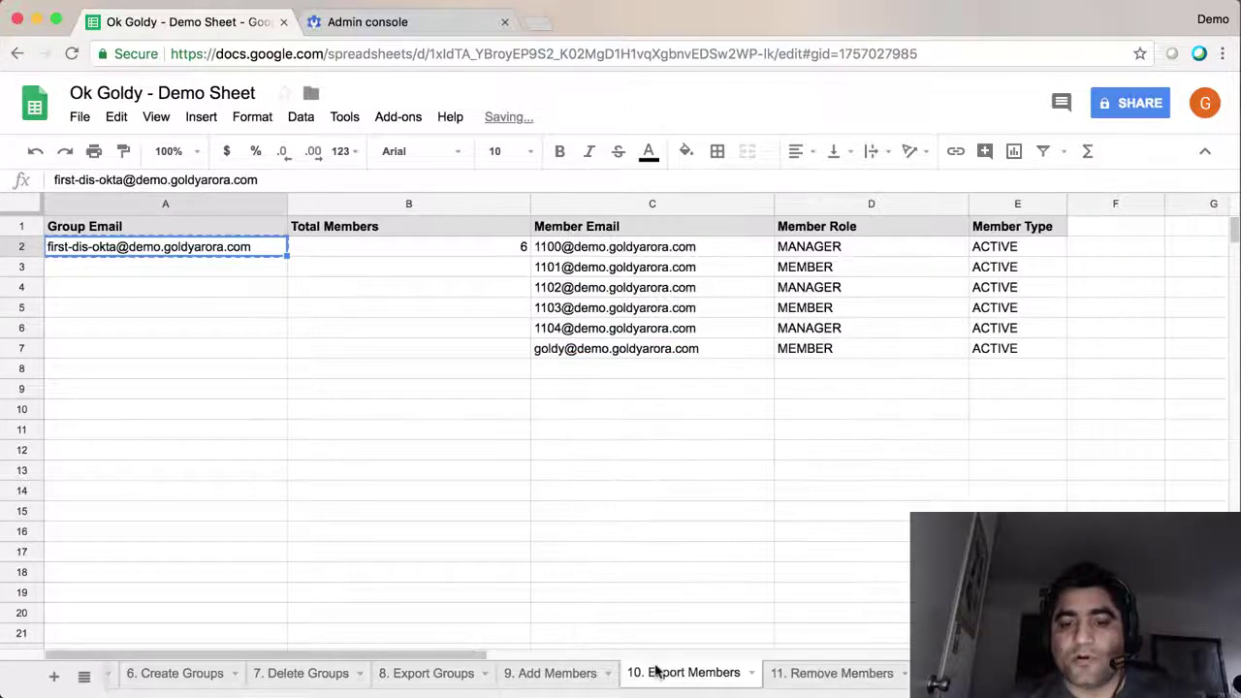
pyautogui.click(666, 251)
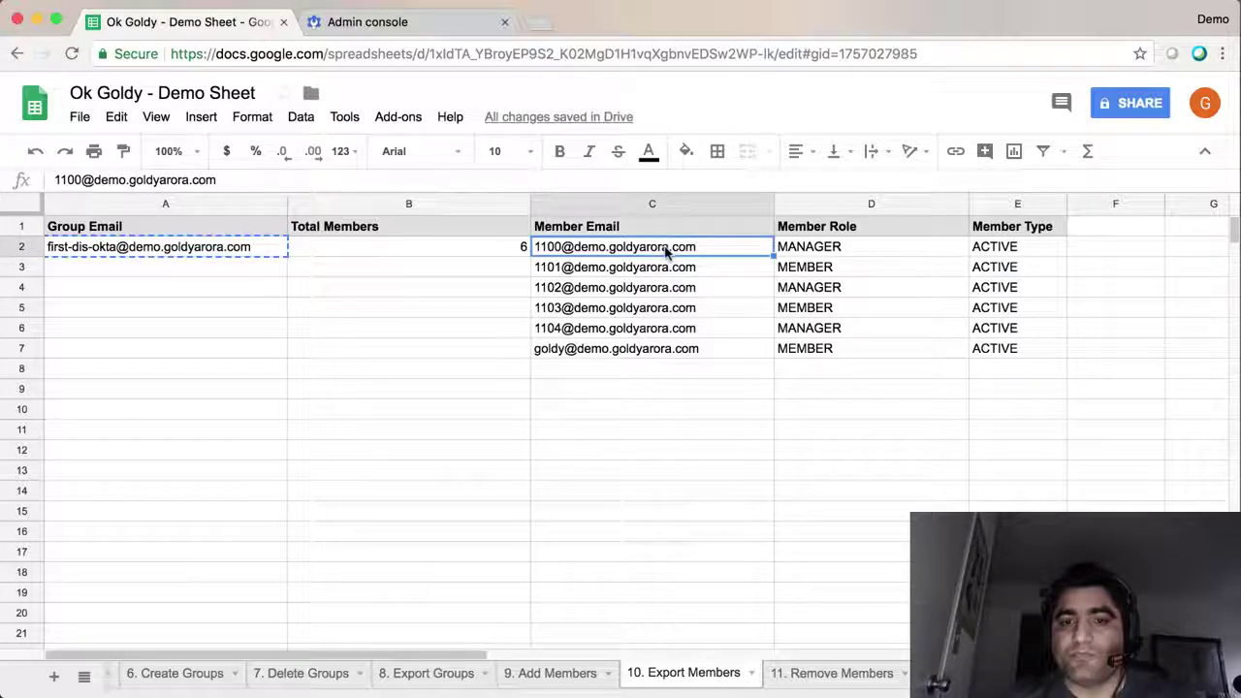
pyautogui.moveTo(666, 251); pyautogui.dragTo(668, 332)
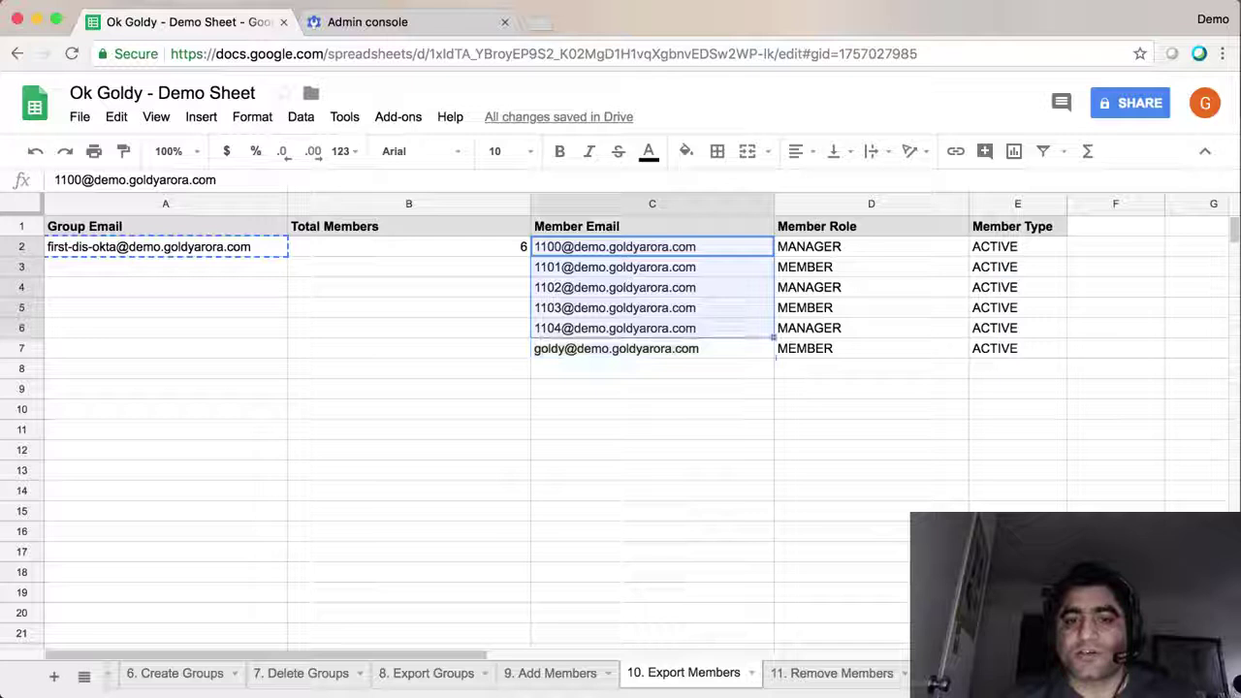
pyautogui.hotkey('ctrl', 'c')
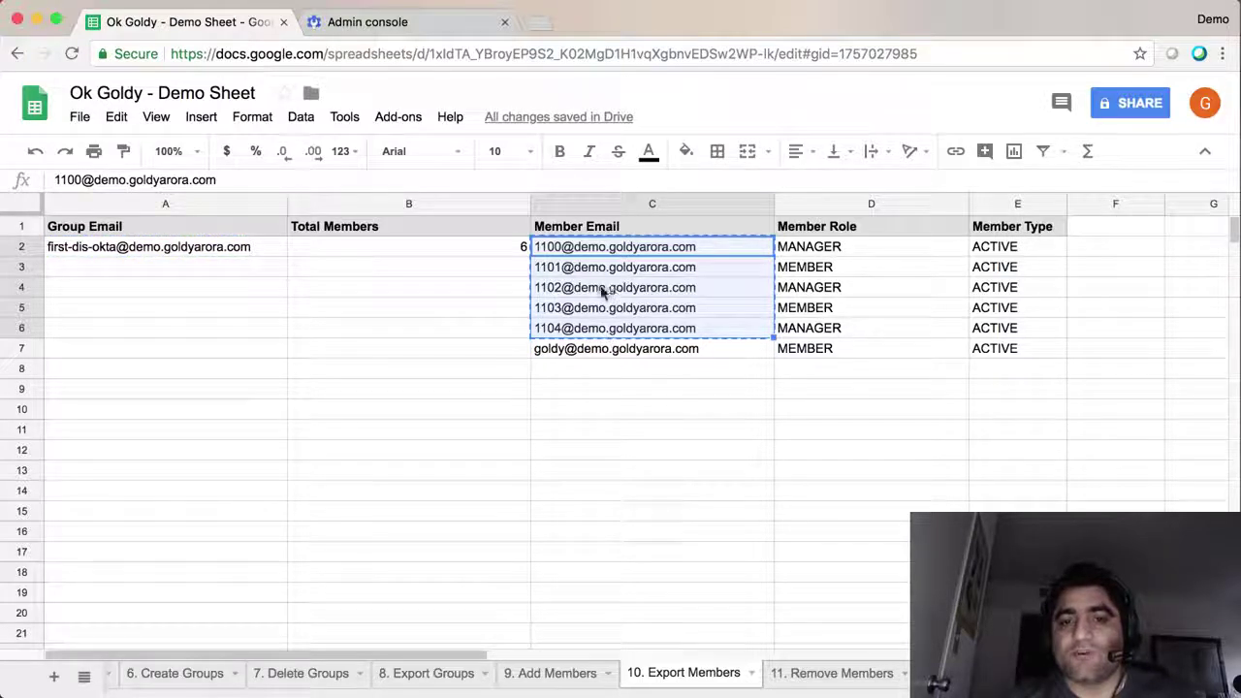
pyautogui.click(805, 682)
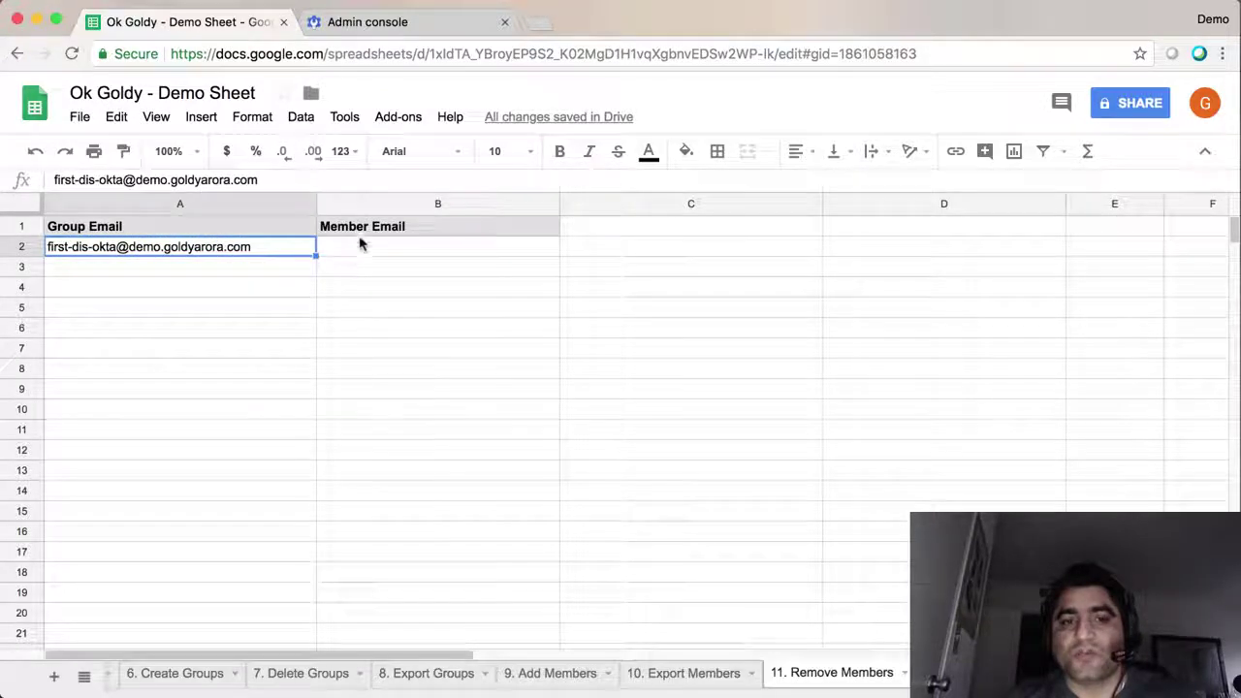
pyautogui.hotkey('ctrl', 'v')
# Fill the group email from A2 down through A6
pyautogui.click(278, 249)
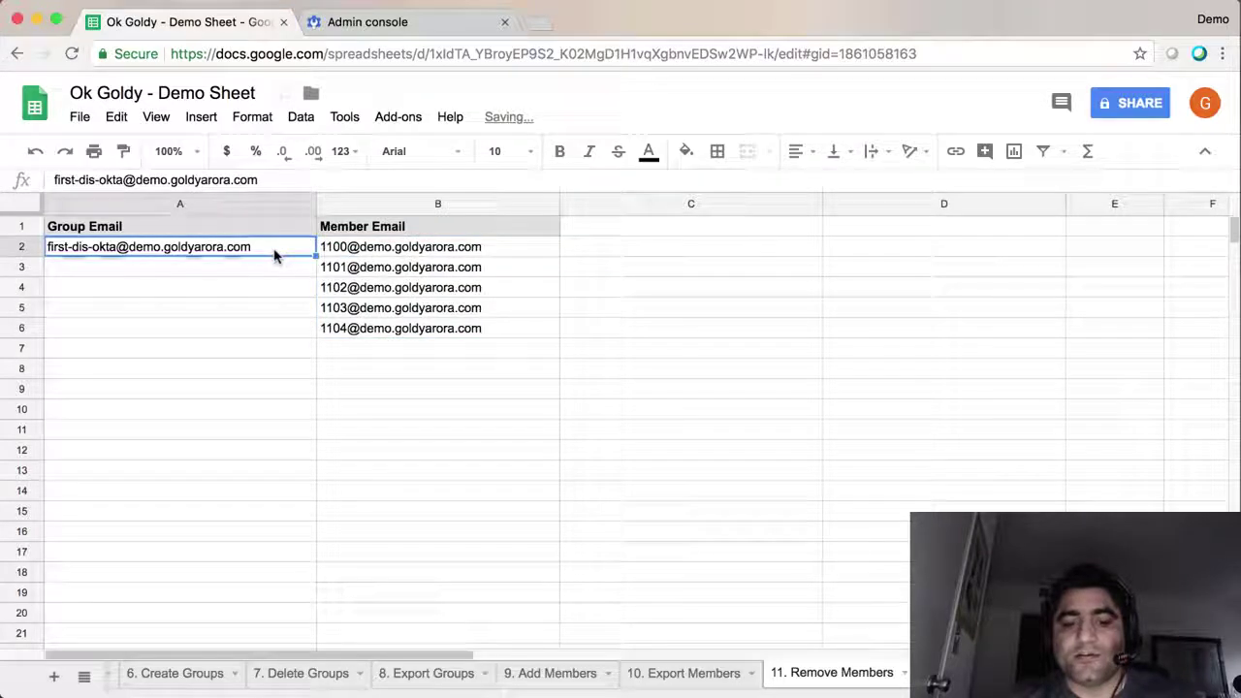
pyautogui.hotkey('ctrl', 'c')
pyautogui.press('Down')
pyautogui.hotkey('shift', 'Down')
pyautogui.hotkey('shift', 'Down')
pyautogui.hotkey('shift', 'Down')
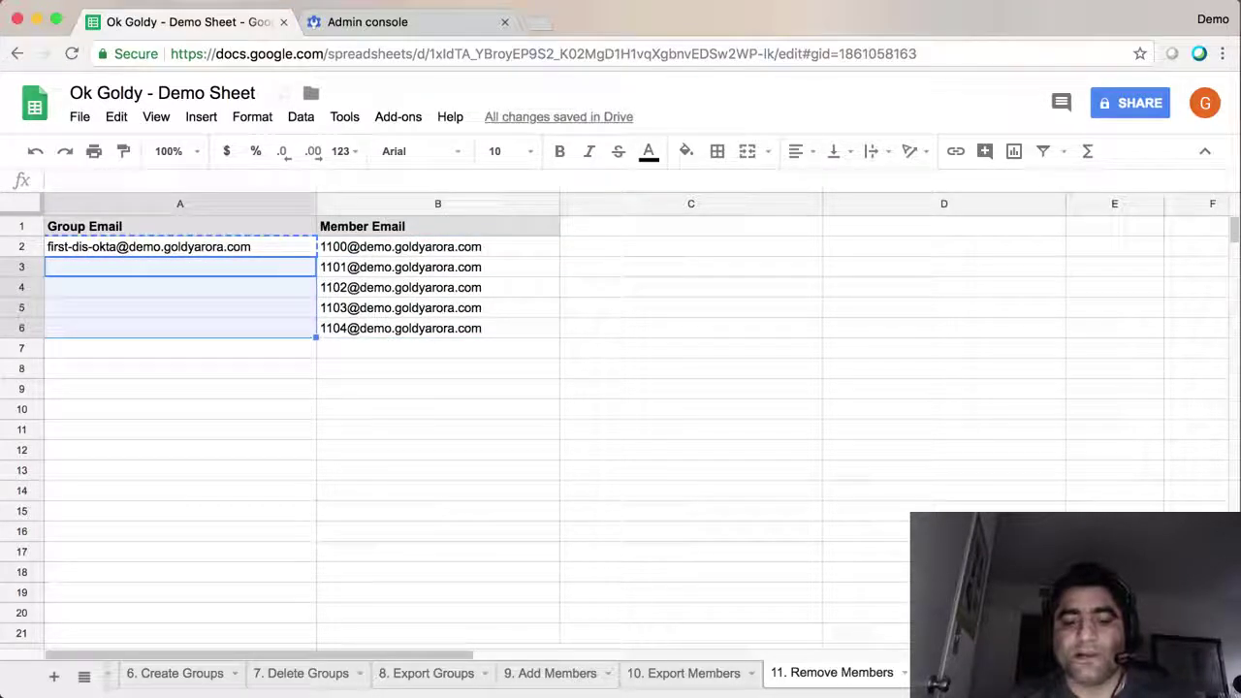
pyautogui.hotkey('ctrl', 'v')
pyautogui.press('Up')
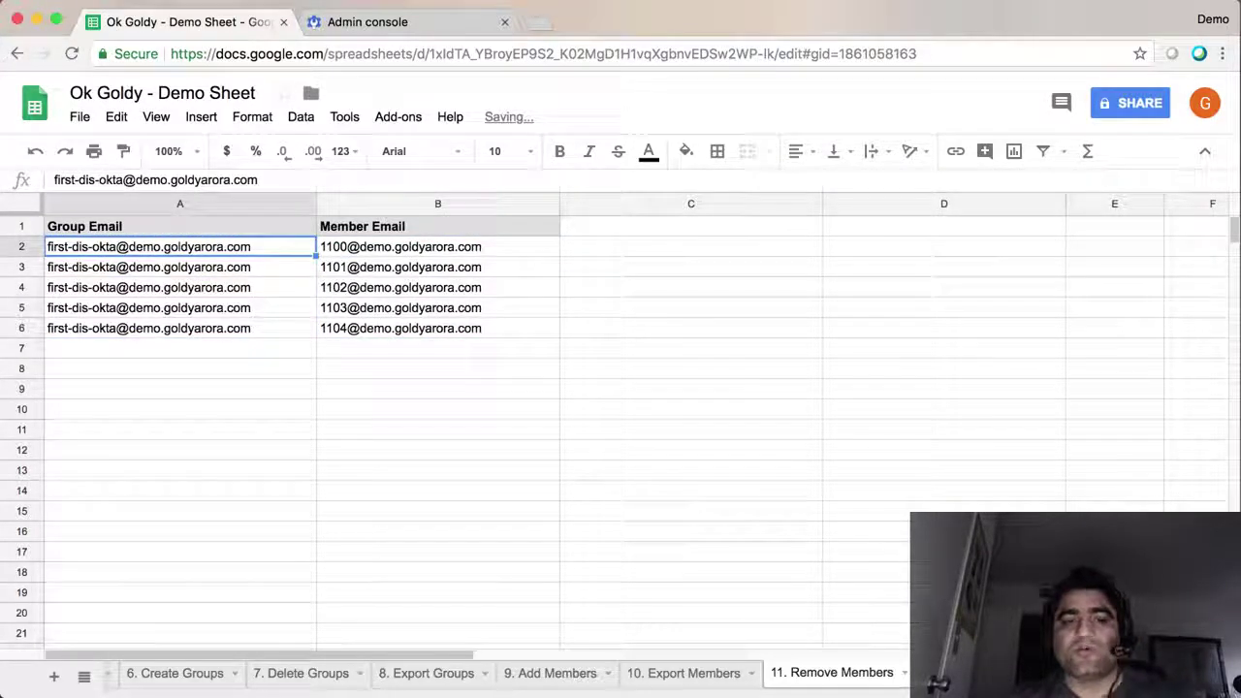
# Sign in to the Google Admin console with the account password
pyautogui.click(385, 27)
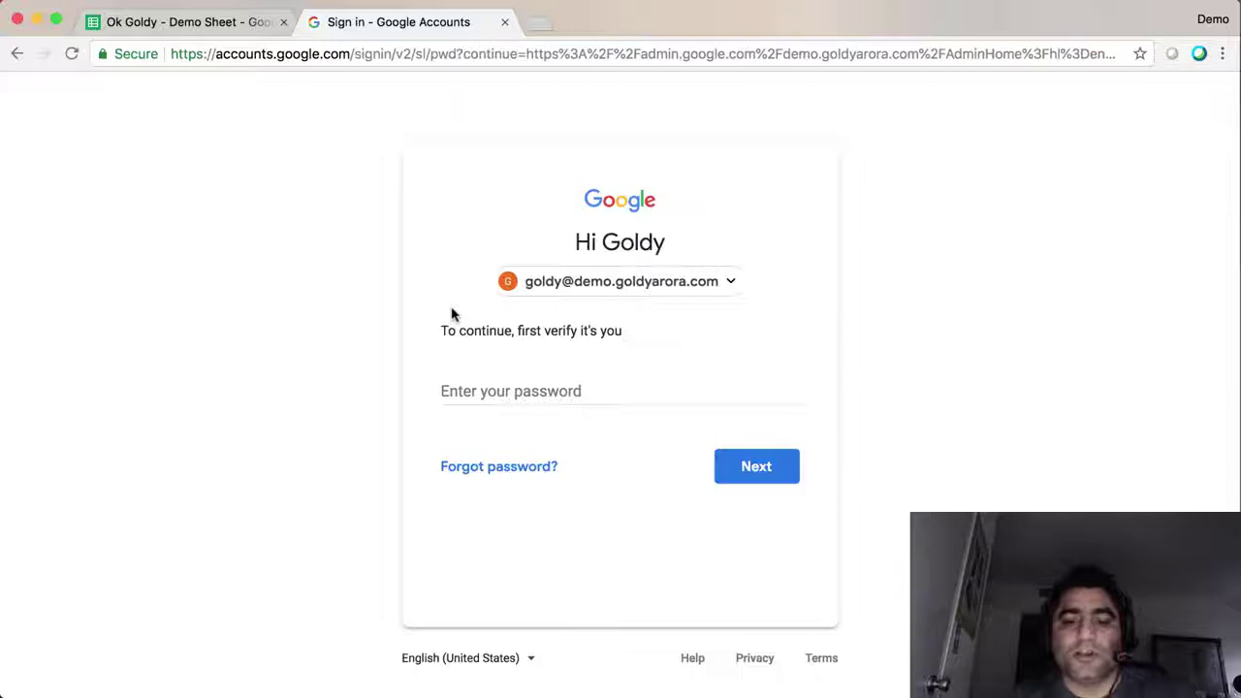
pyautogui.write('•••••')
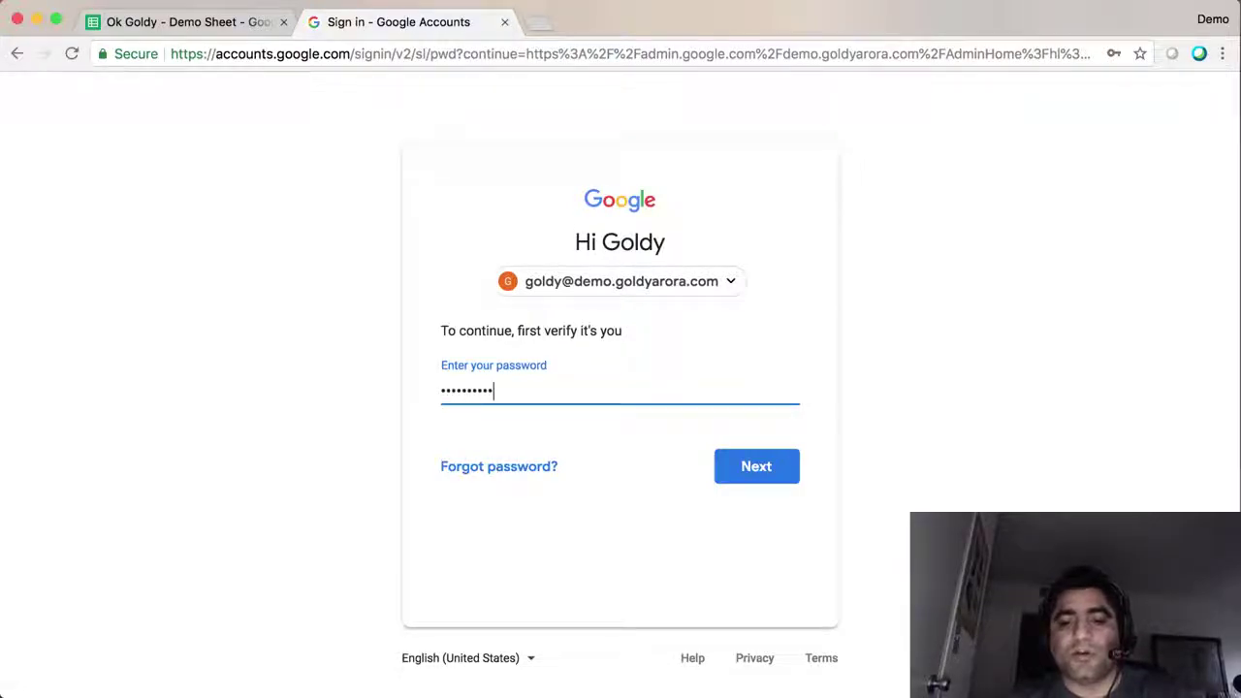
pyautogui.press('Return')
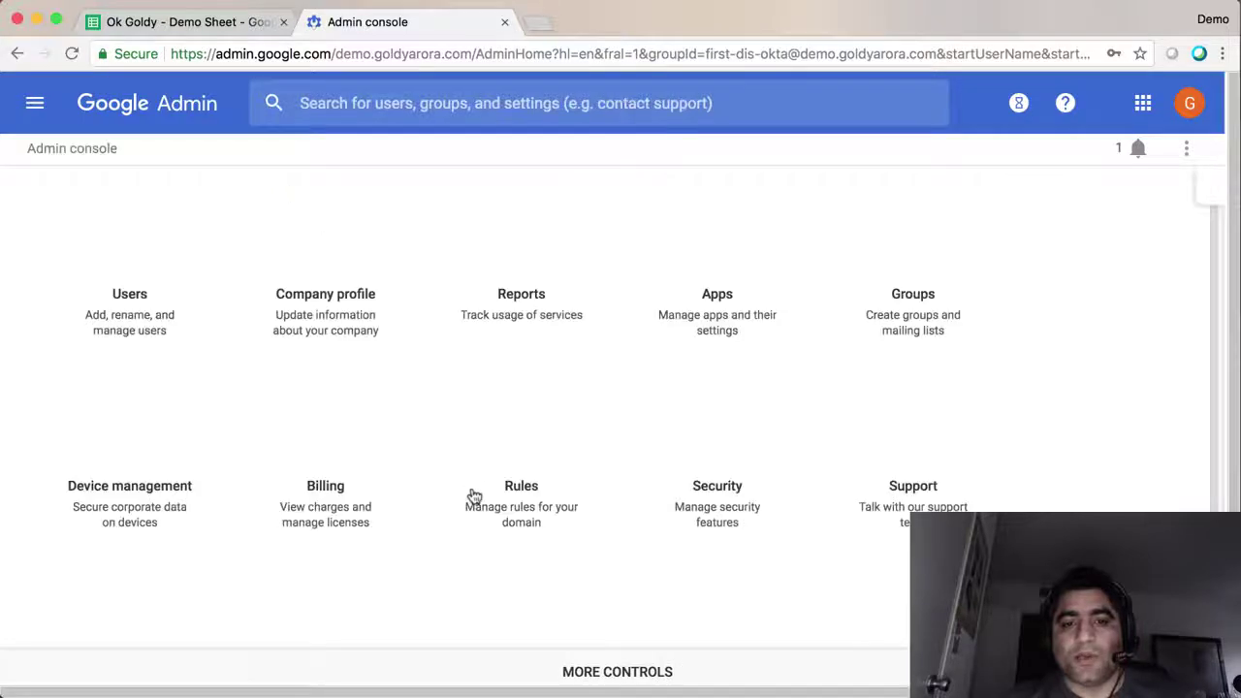
# Open the First-Dis-Okta group in Groups and review its six current members
pyautogui.click(901, 286)
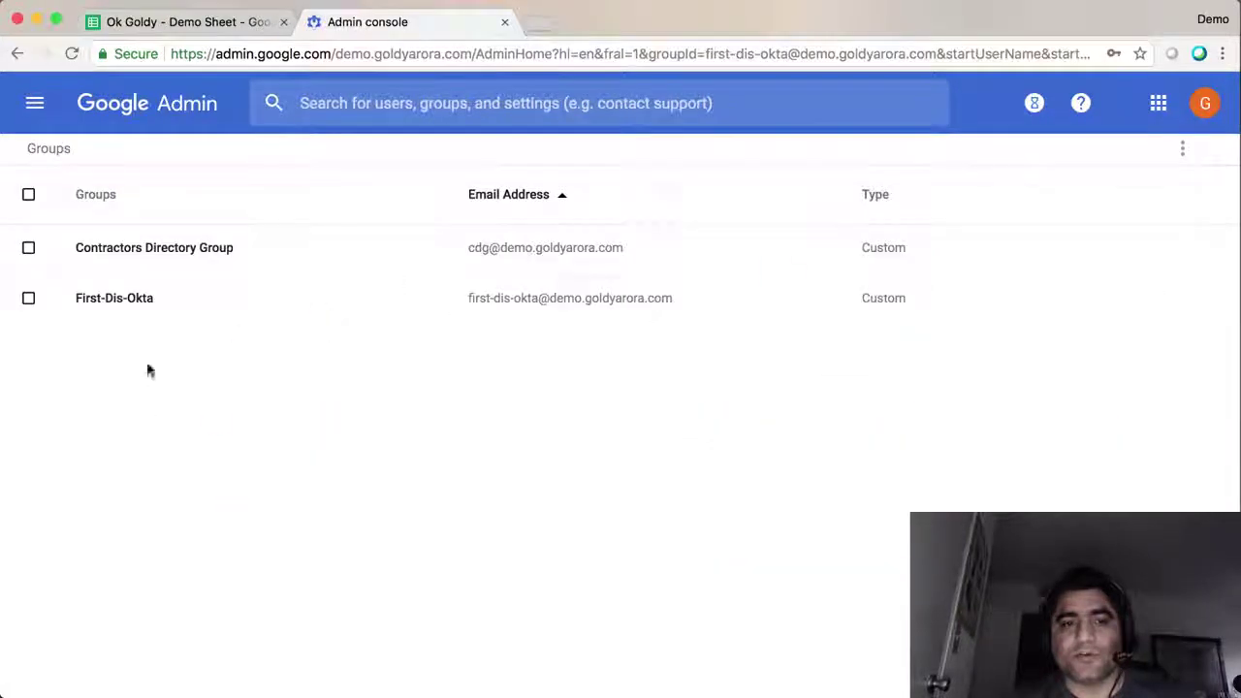
pyautogui.click(128, 311)
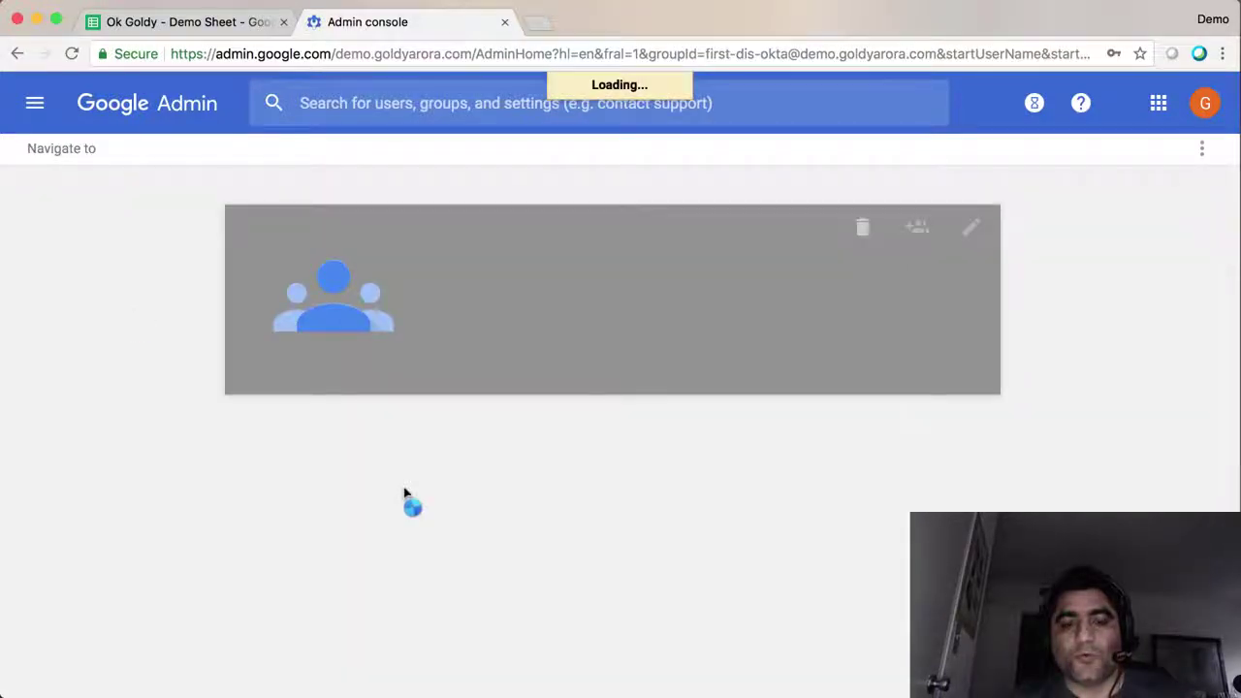
pyautogui.click(356, 466)
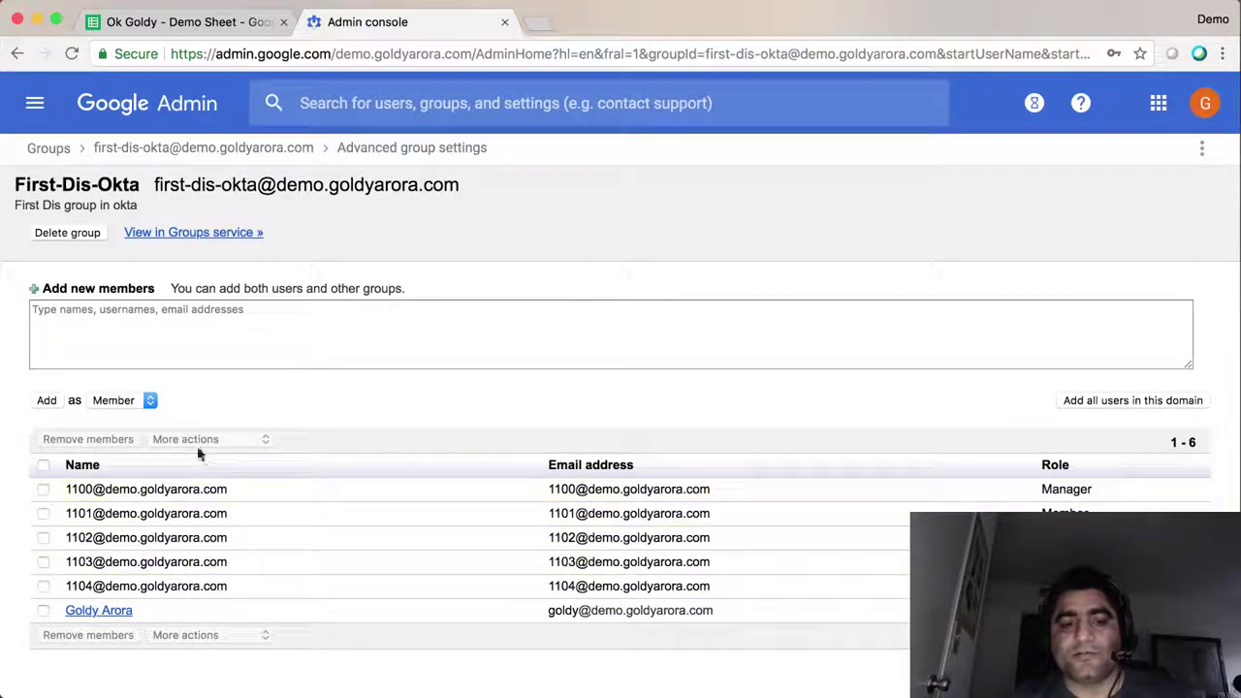
pyautogui.click(228, 24)
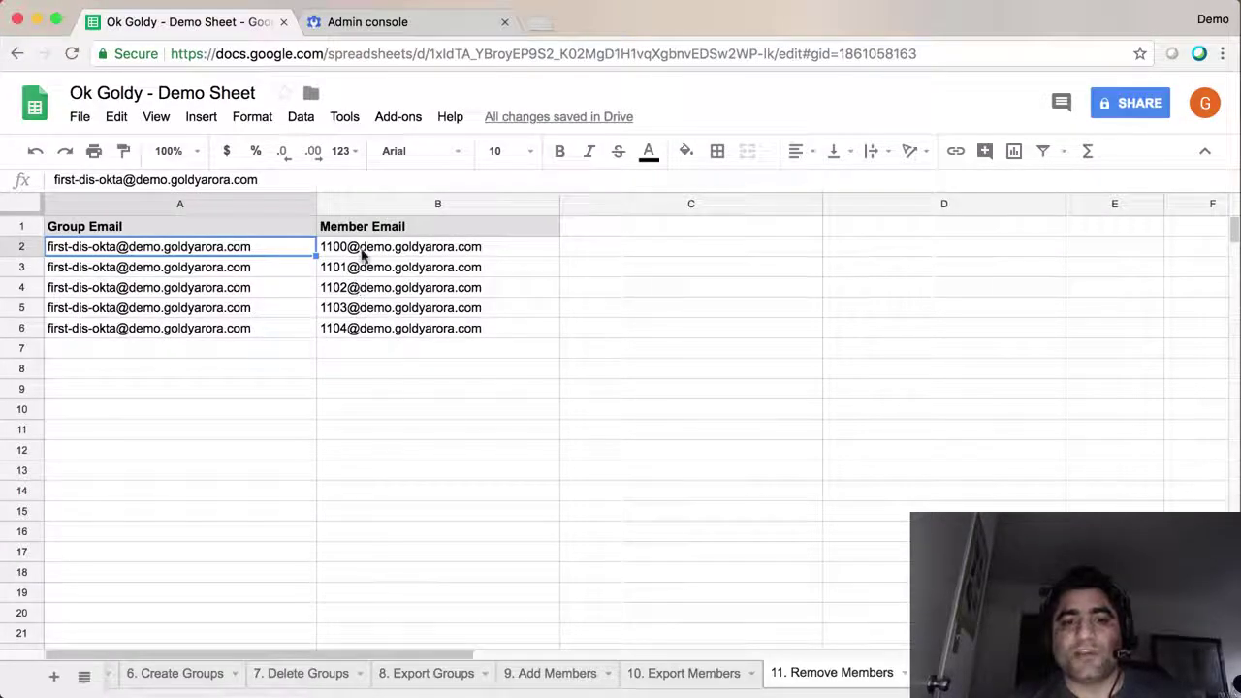
# Run Add-ons > Ok Goldy > Members Manager > 11. Remove Members on the listed member emails
pyautogui.click(363, 255)
pyautogui.click(407, 121)
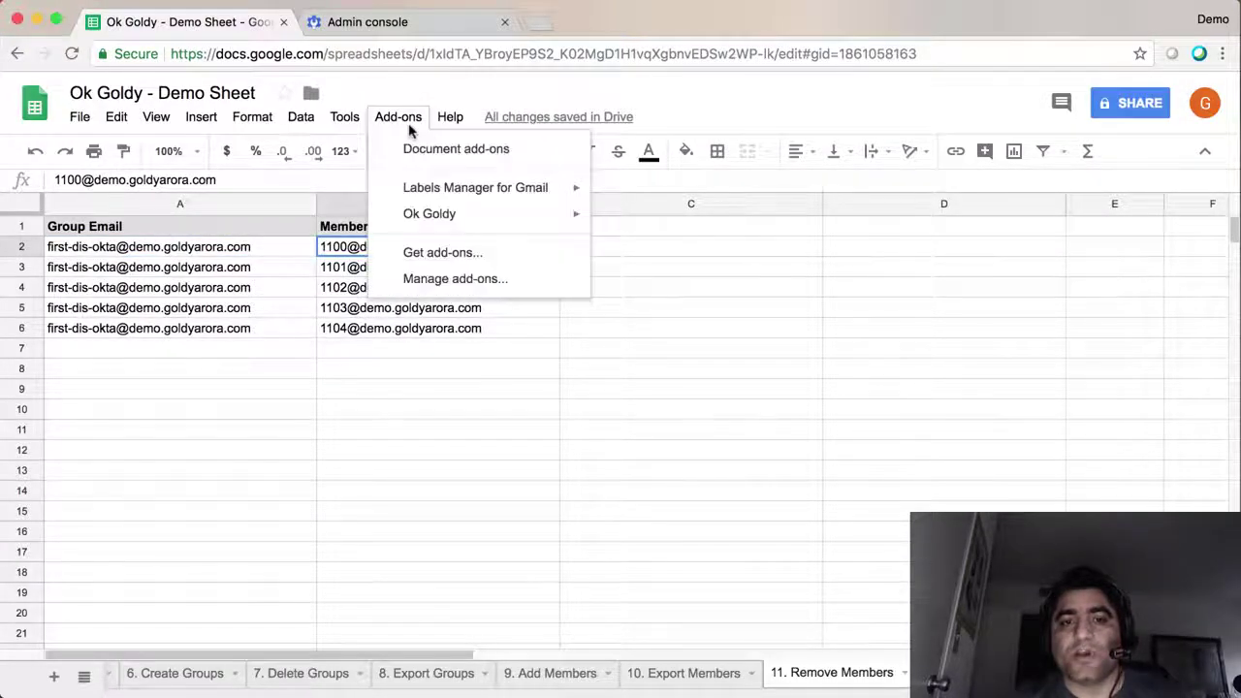
pyautogui.moveTo(429, 214)
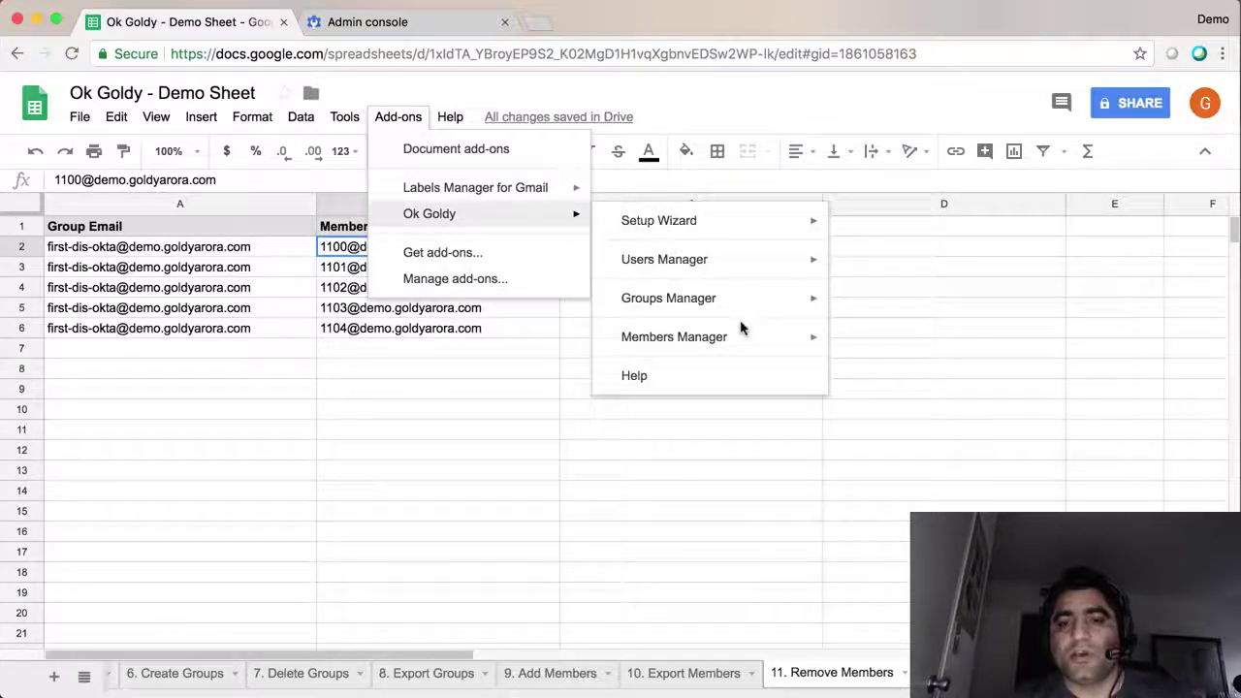
pyautogui.moveTo(674, 336)
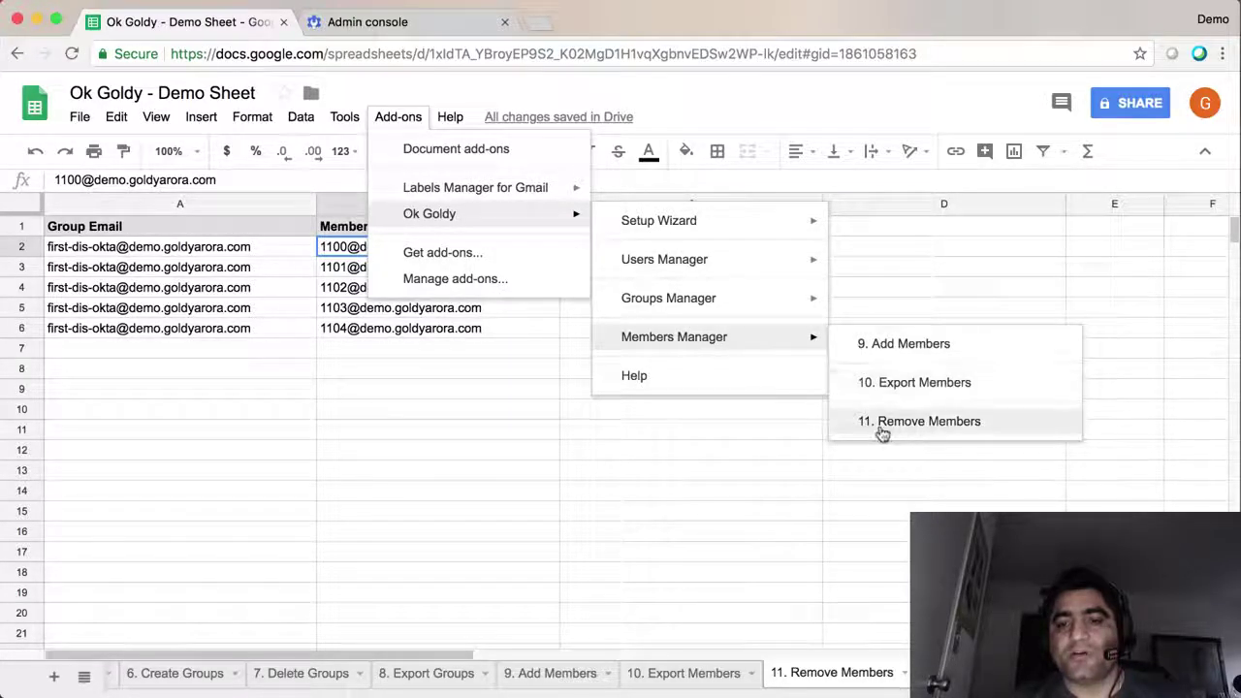
pyautogui.click(902, 430)
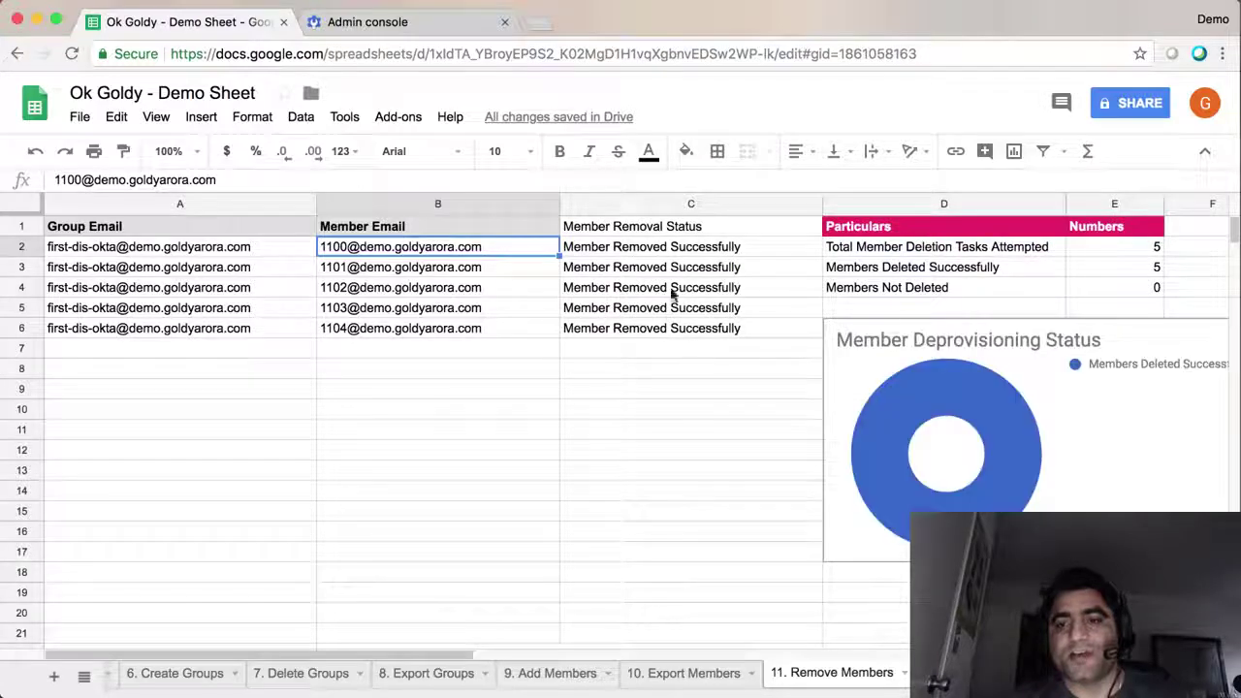
# Review the Member Removal Status results in C2:C6 and the attempted-tasks counts in the stats table
pyautogui.click(690, 226)
pyautogui.press('Left')
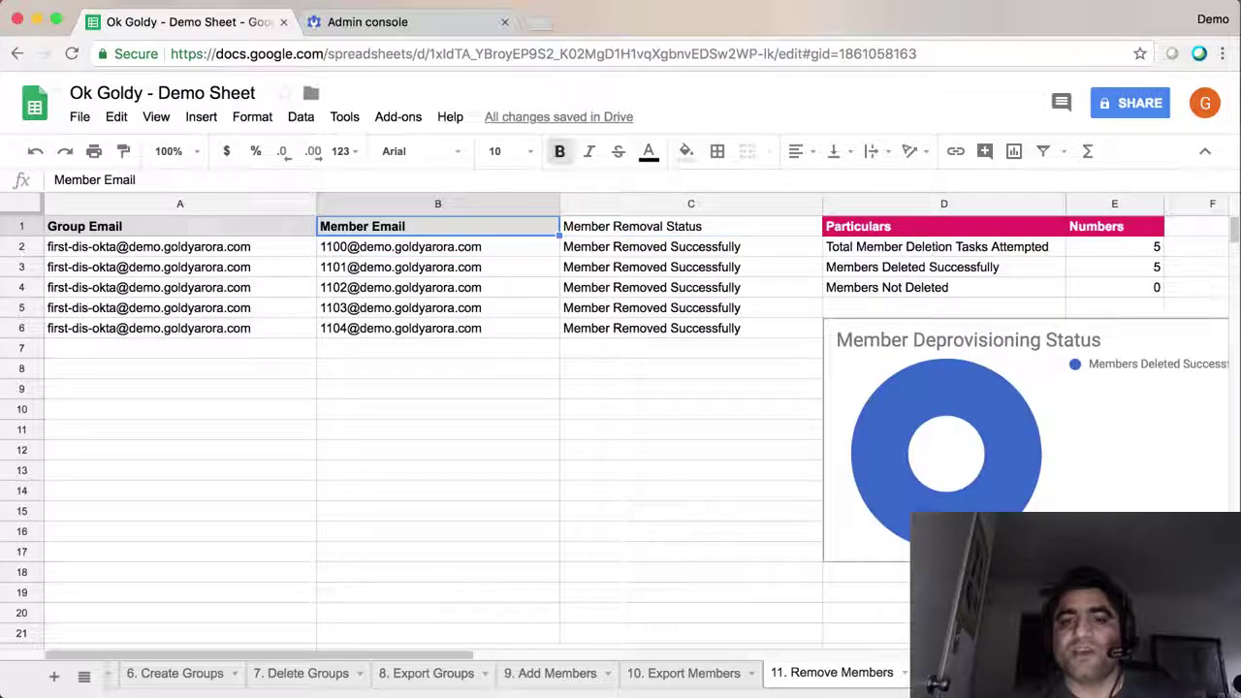
pyautogui.press('Right')
pyautogui.press('Down')
pyautogui.hotkey('shift', 'Down')
pyautogui.hotkey('shift', 'Down')
pyautogui.hotkey('shift', 'Down')
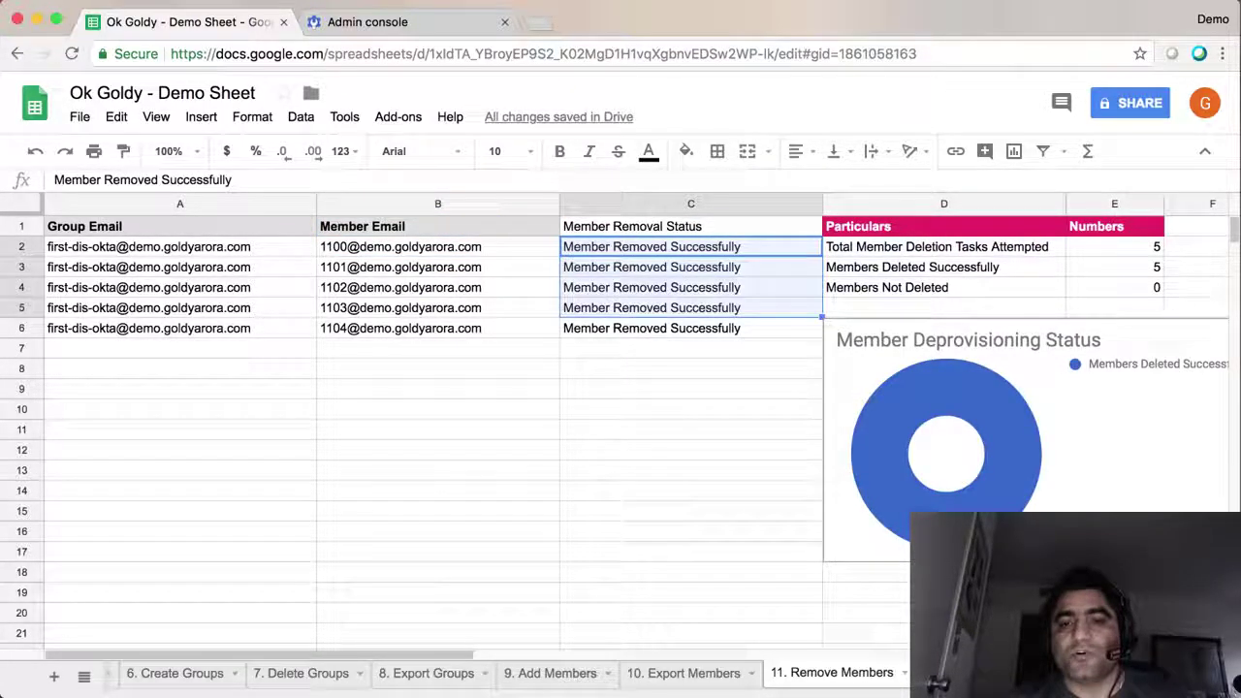
pyautogui.hotkey('shift', 'Down')
pyautogui.press('Right')
pyautogui.press('Right')
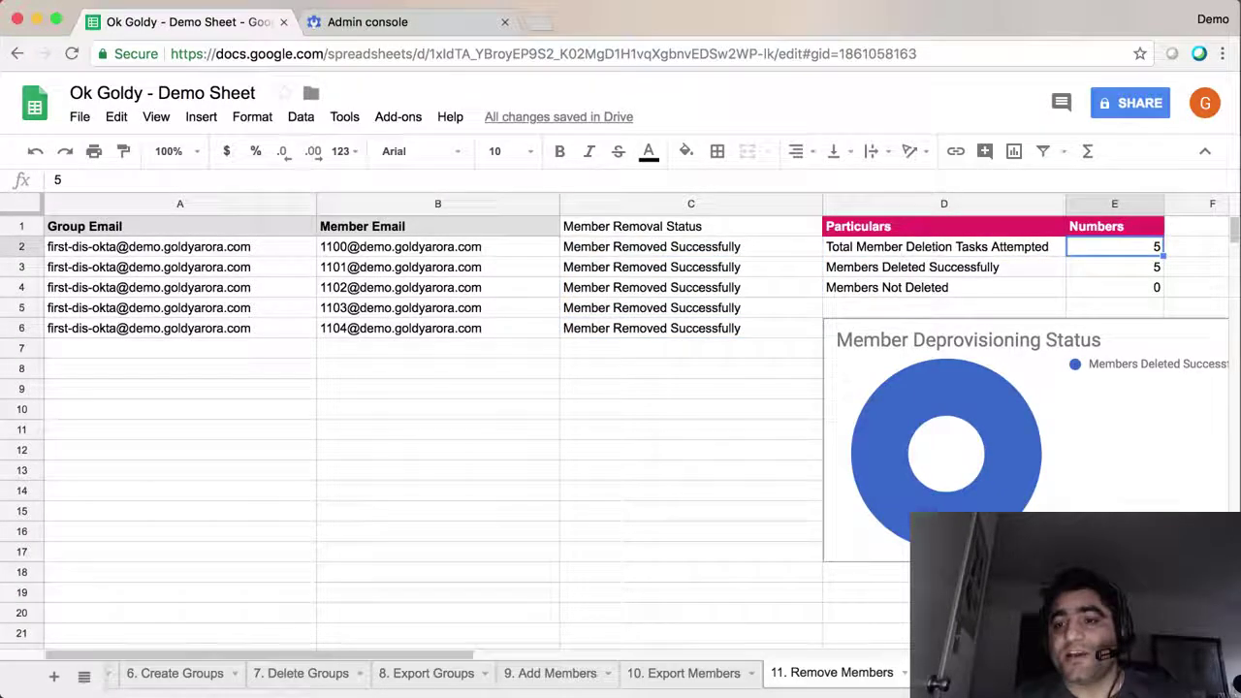
pyautogui.press('Right')
pyautogui.press('Left')
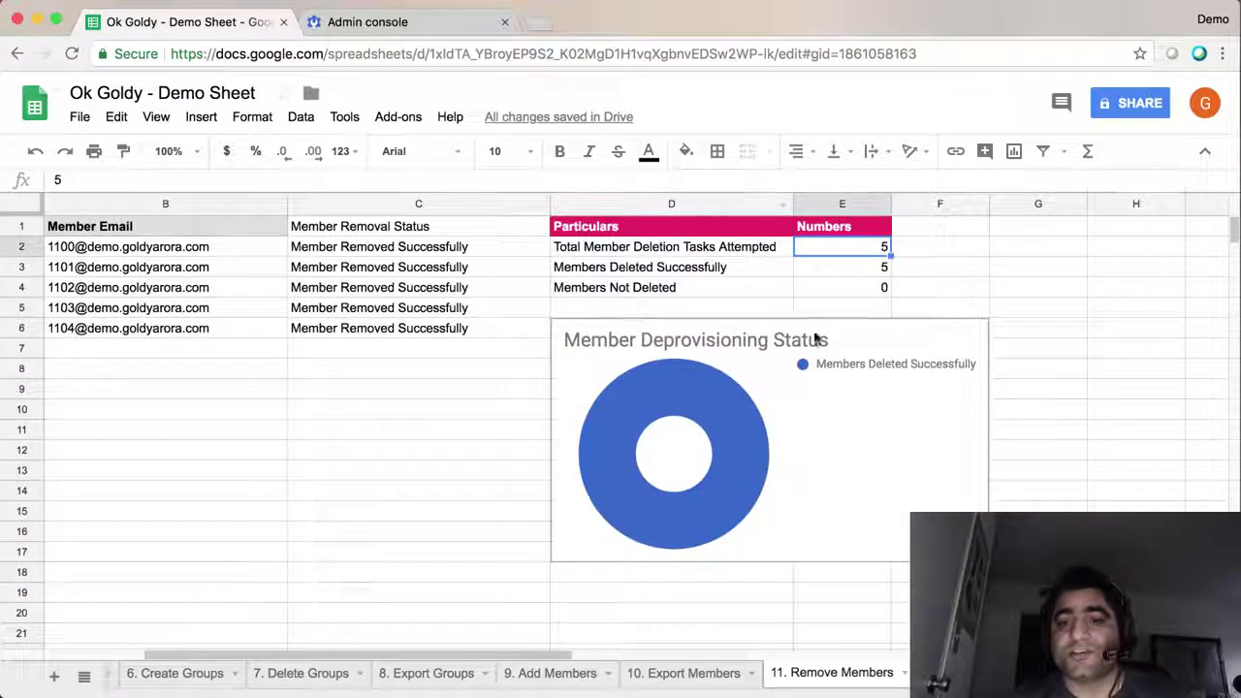
pyautogui.press('Left')
pyautogui.press('Left')
pyautogui.press('Left')
pyautogui.press('Left')
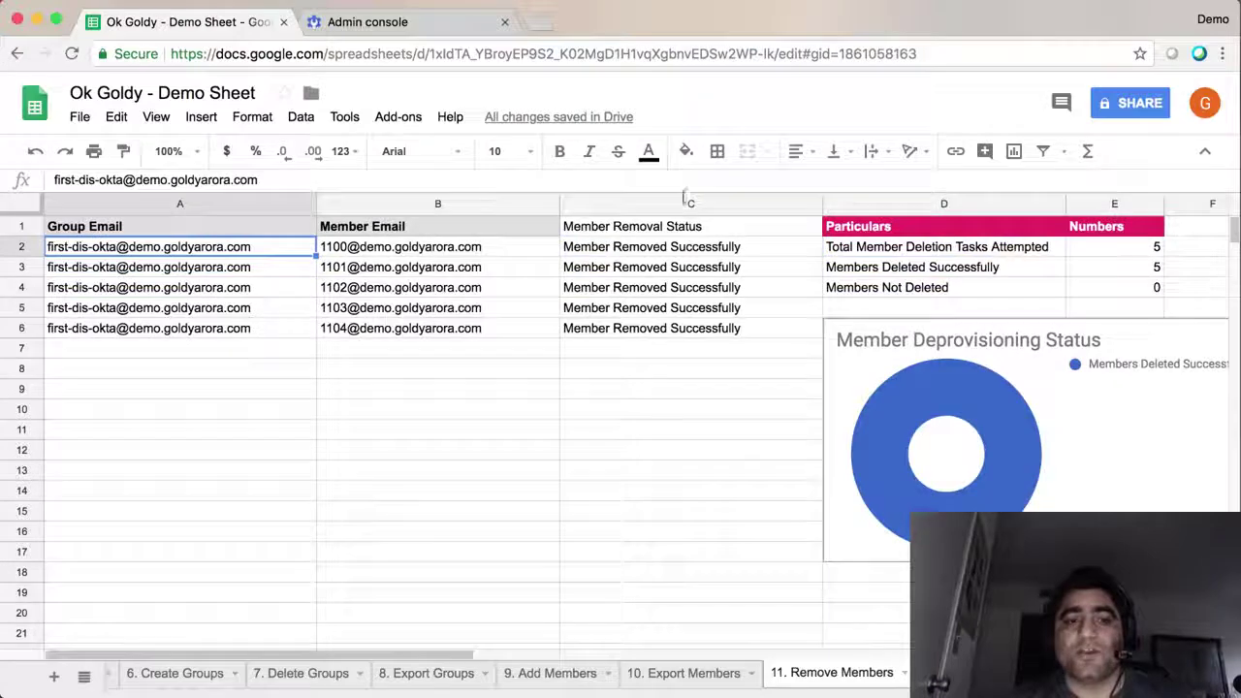
pyautogui.click(412, 27)
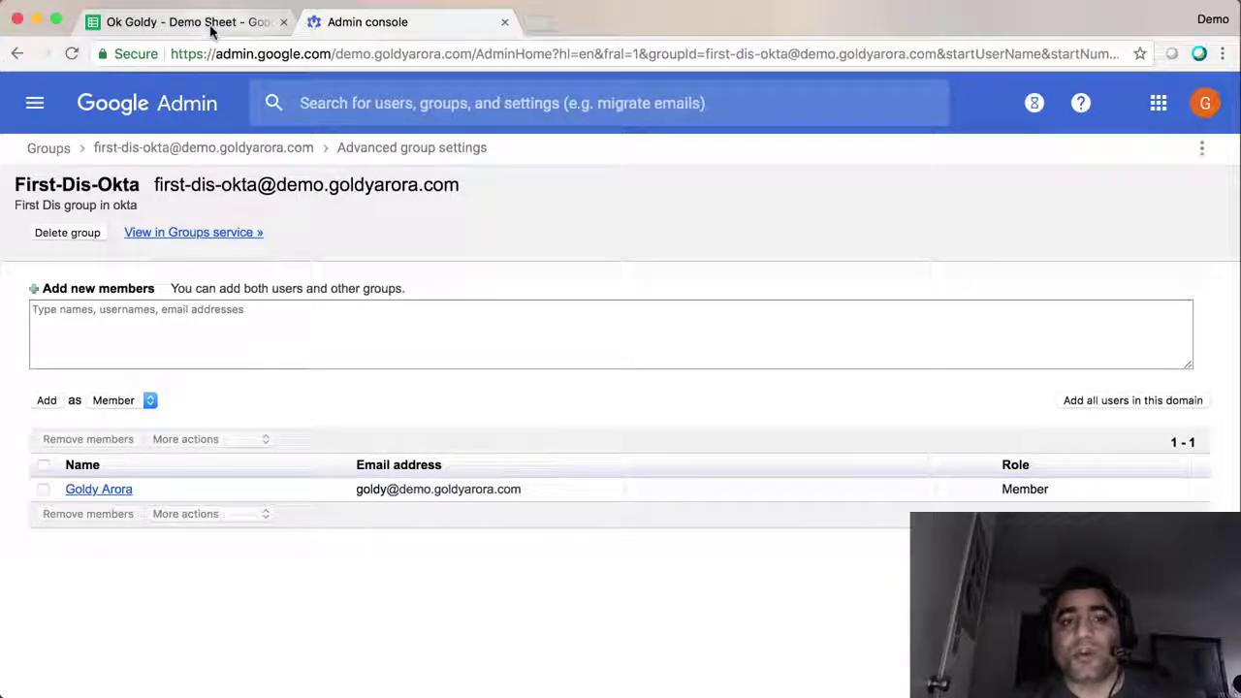
# Select the empty rows below the Remove Members data, then close the add-ons menu without running anything
pyautogui.click(247, 27)
pyautogui.click(184, 349)
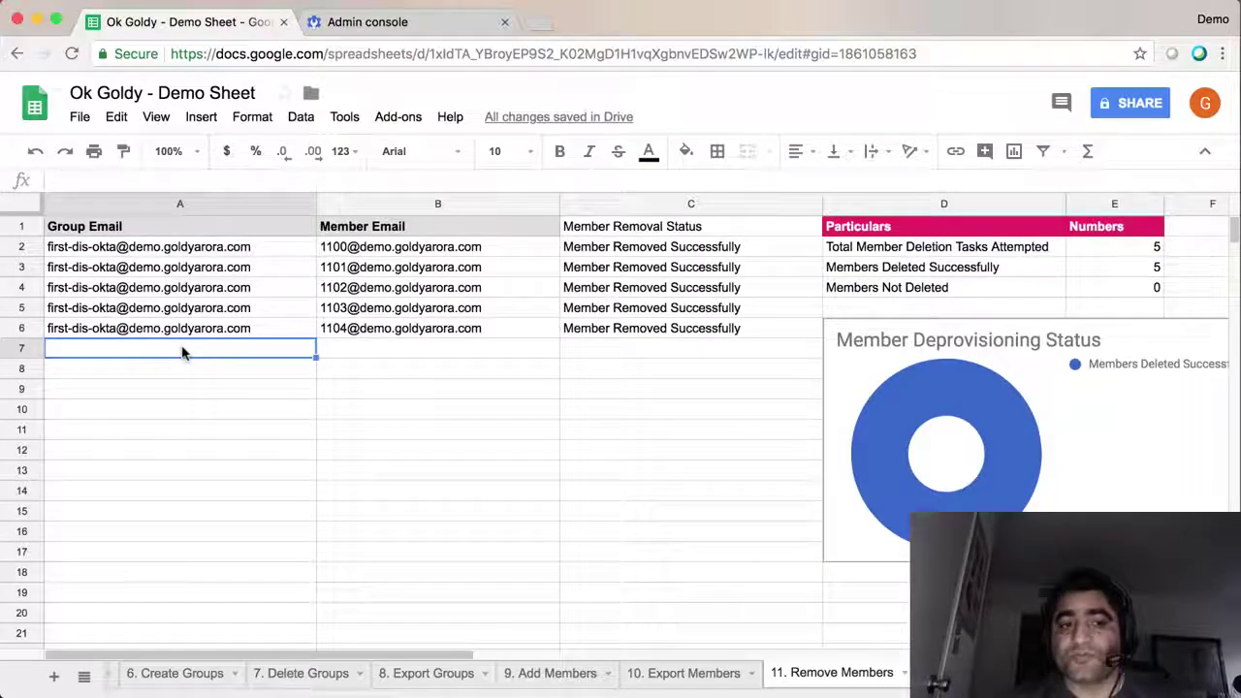
pyautogui.press('Up')
pyautogui.press('Down')
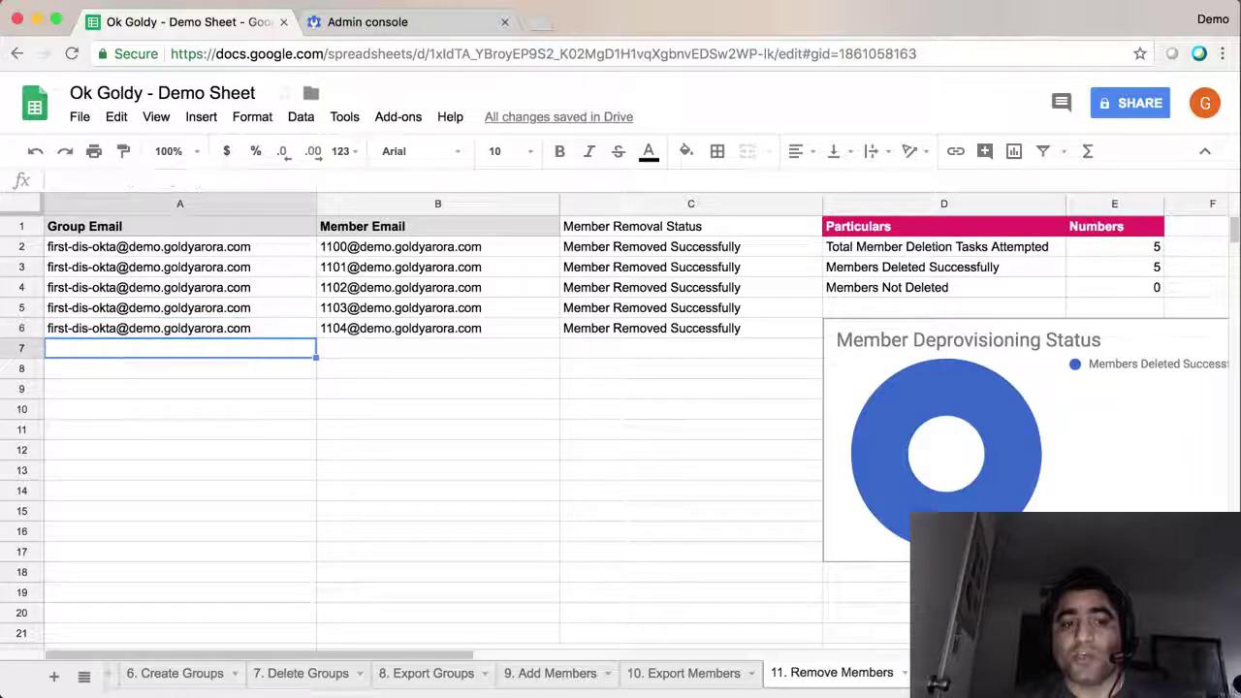
pyautogui.hotkey('shift', 'Down')
pyautogui.hotkey('shift', 'Down')
pyautogui.hotkey('shift', 'Down')
pyautogui.hotkey('shift', 'Down')
pyautogui.hotkey('shift', 'Down')
pyautogui.hotkey('shift', 'Down')
pyautogui.hotkey('shift', 'Down')
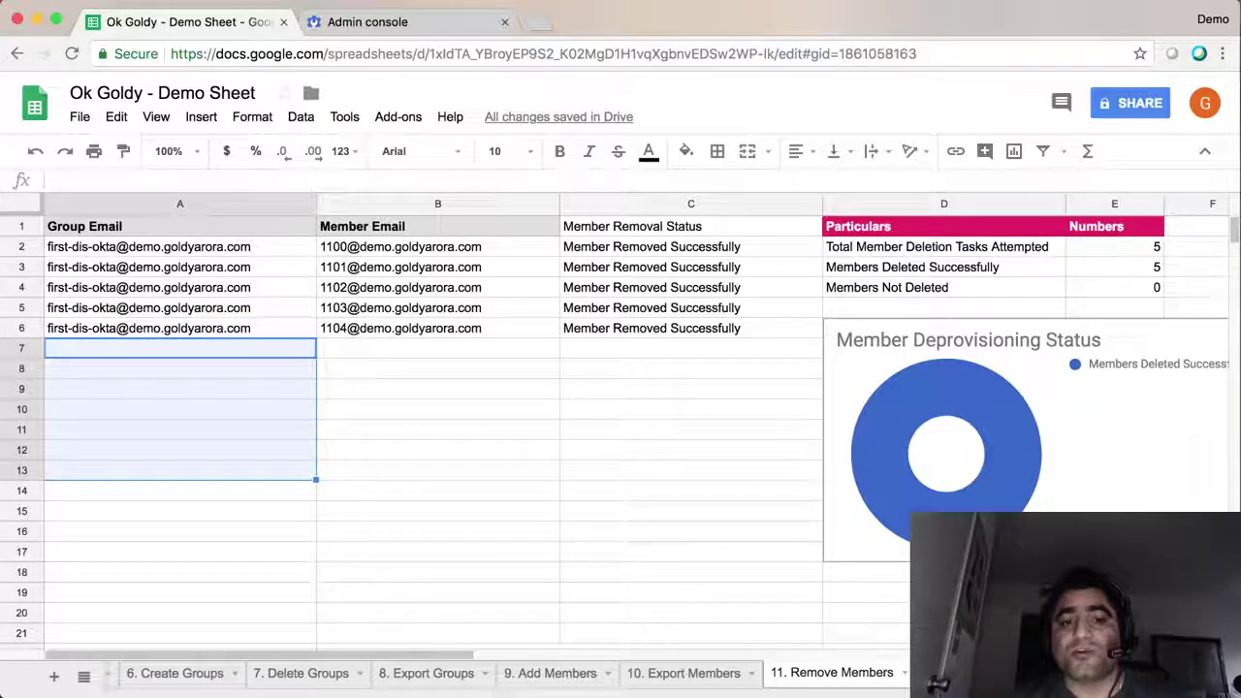
pyautogui.press('Right')
pyautogui.hotkey('shift', 'Down')
pyautogui.hotkey('shift', 'Down')
pyautogui.hotkey('shift', 'Down')
pyautogui.hotkey('shift', 'Down')
pyautogui.hotkey('shift', 'Down')
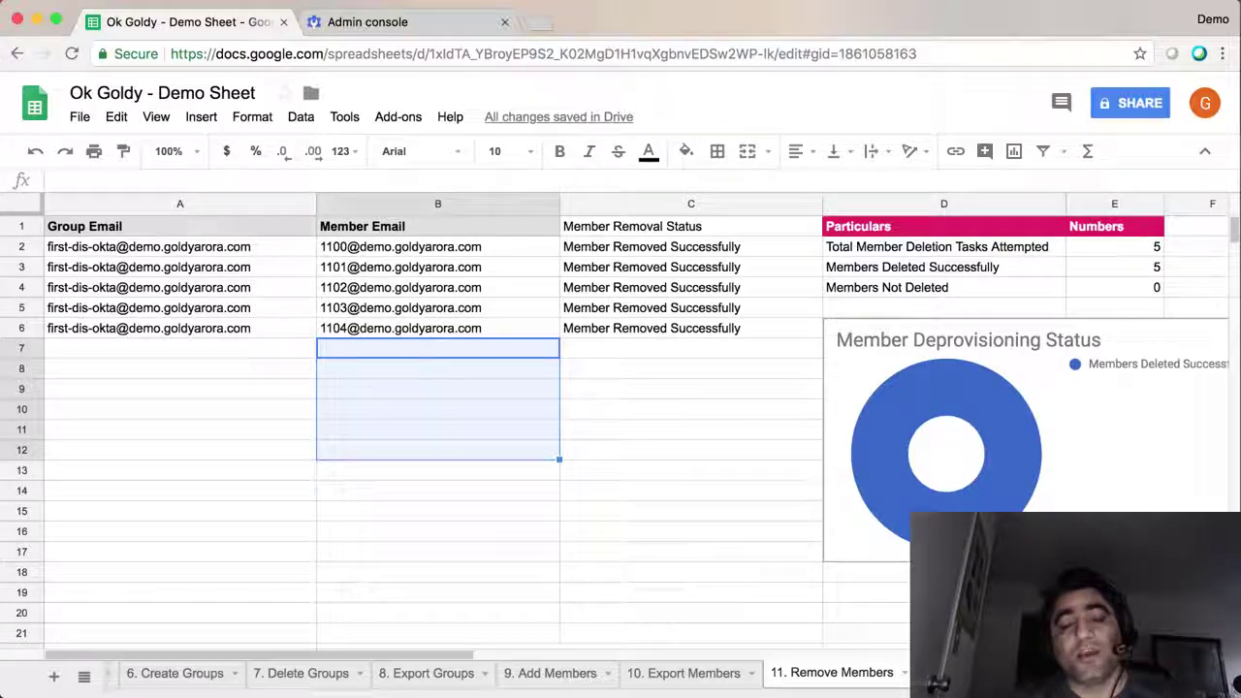
pyautogui.click(398, 117)
pyautogui.moveTo(430, 213)
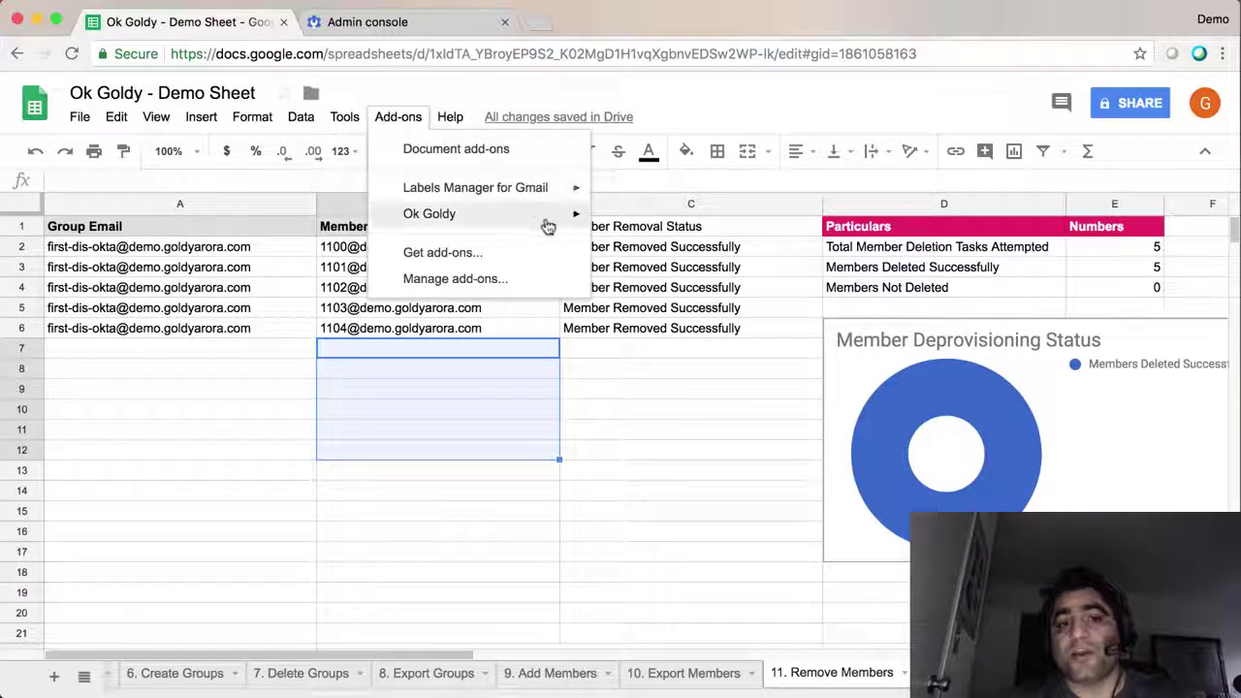
pyautogui.moveTo(674, 337)
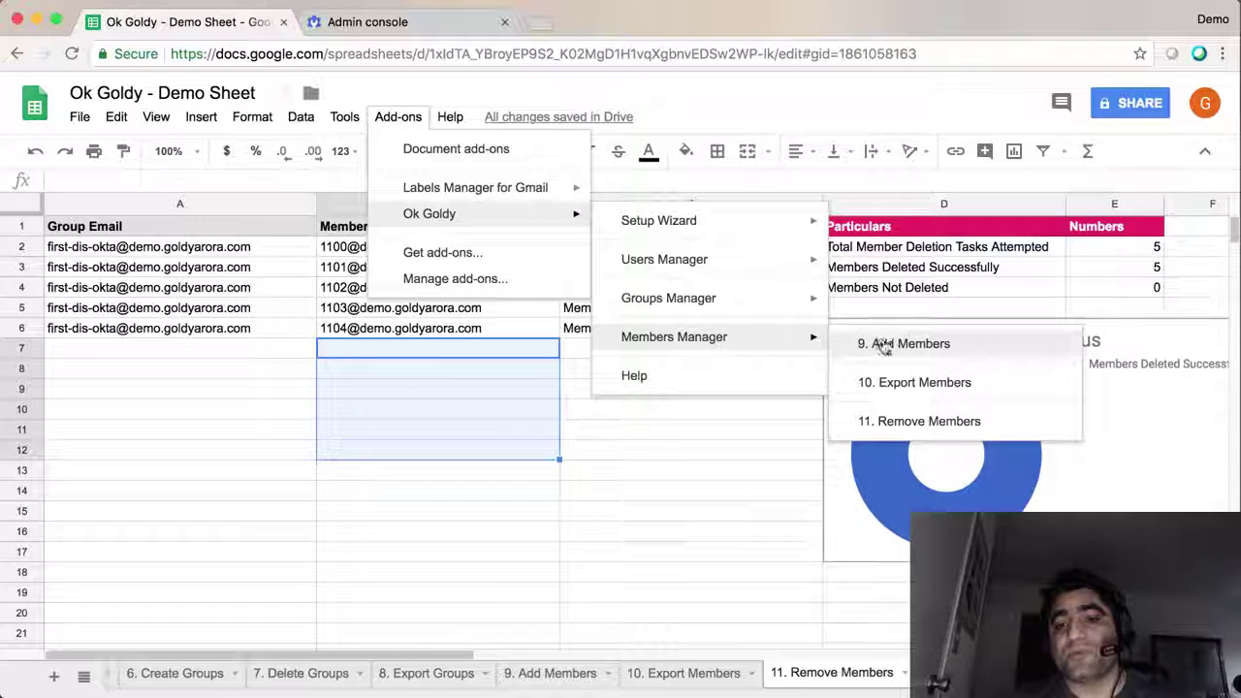
pyautogui.click(703, 451)
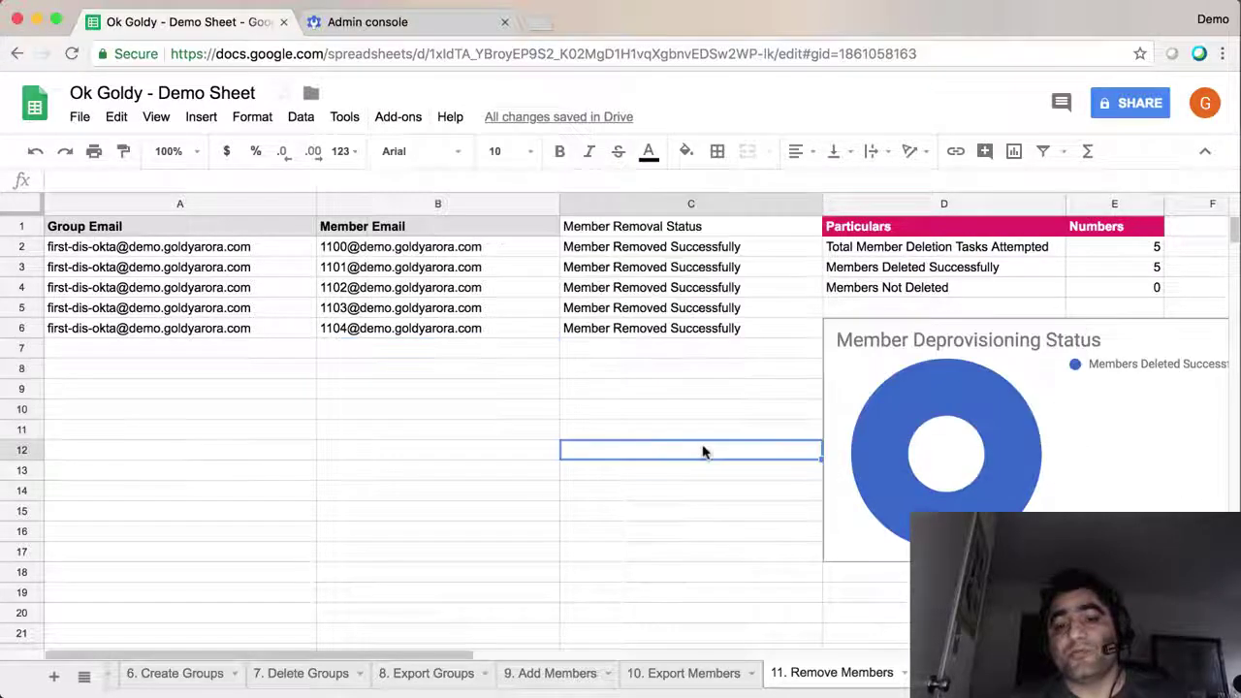